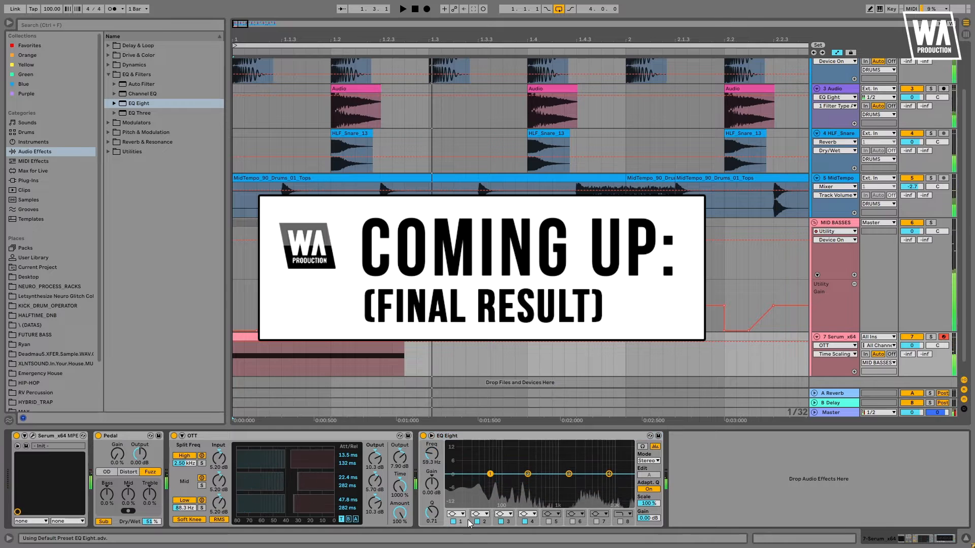
- Set band 1 of the bass track's EQ Eight to a low cut and change the filter type of band 4
click(455, 513)
click(460, 459)
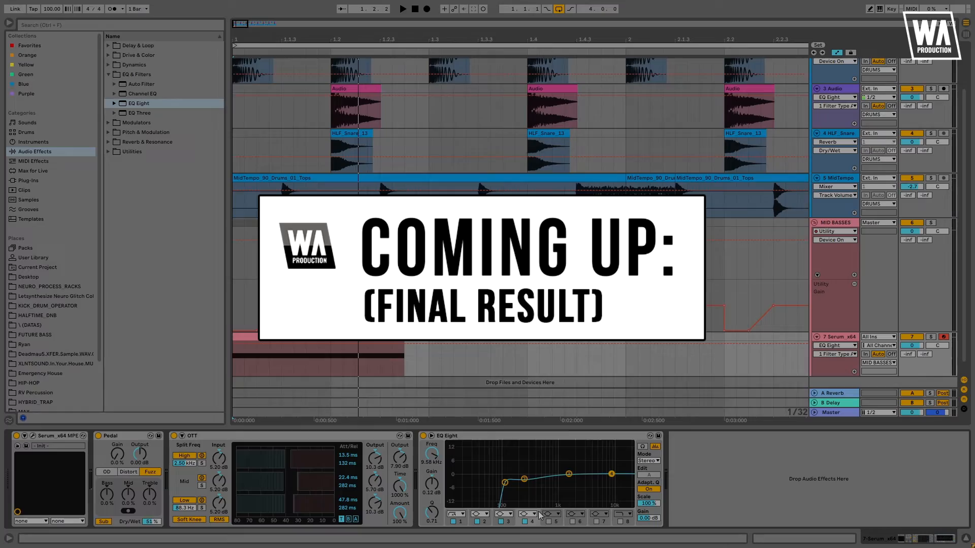
click(528, 514)
click(527, 497)
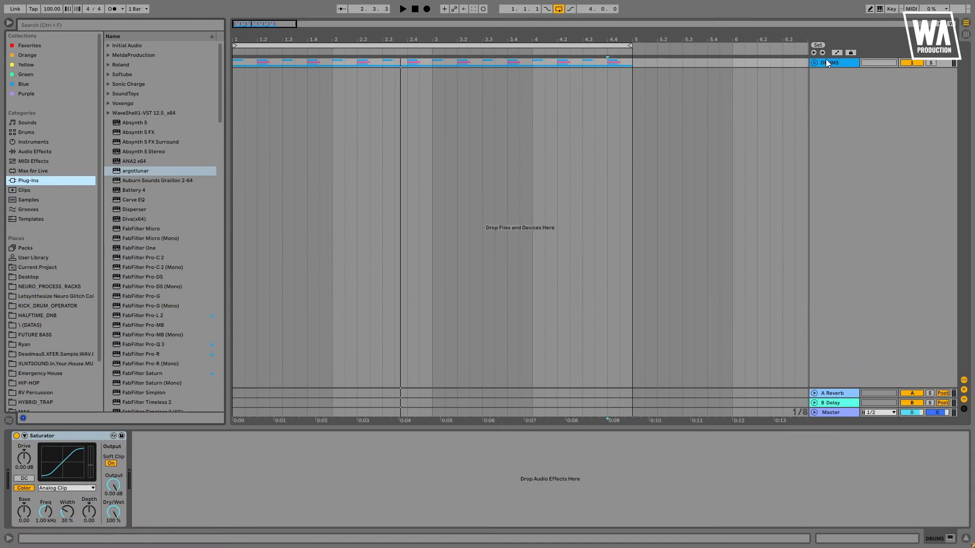
- Find Serum_x64 by searching for "ser" and load it on a new MIDI track below the DRUMS group
click(95, 24)
text(ser)
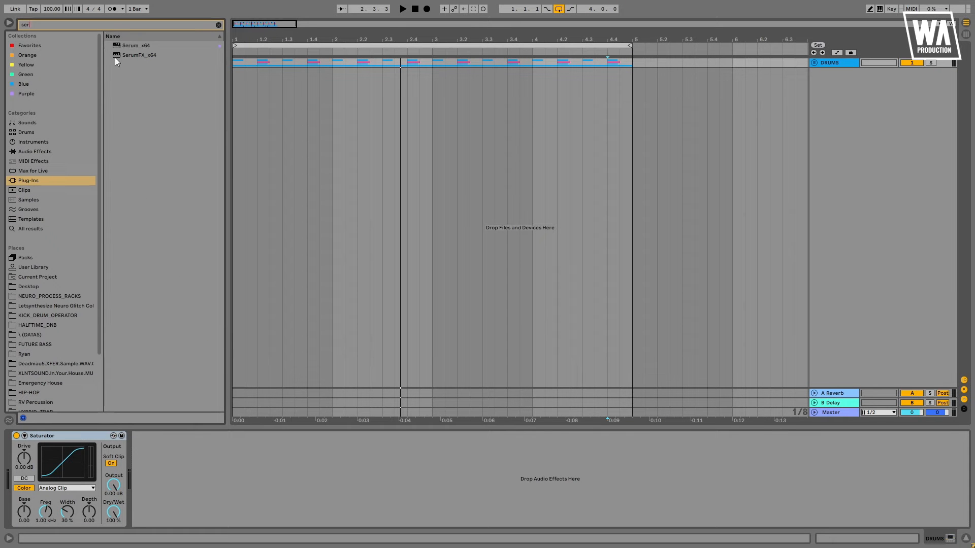
drag(127, 45, 824, 92)
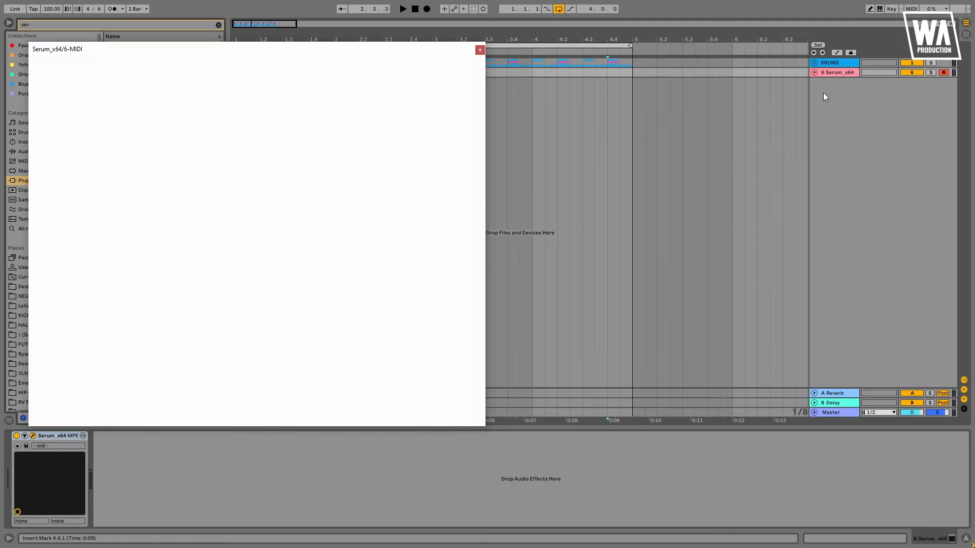
- Group the Serum track, name the group MID BASSES, and clear the browser search
click(837, 72)
key(ctrl+g)
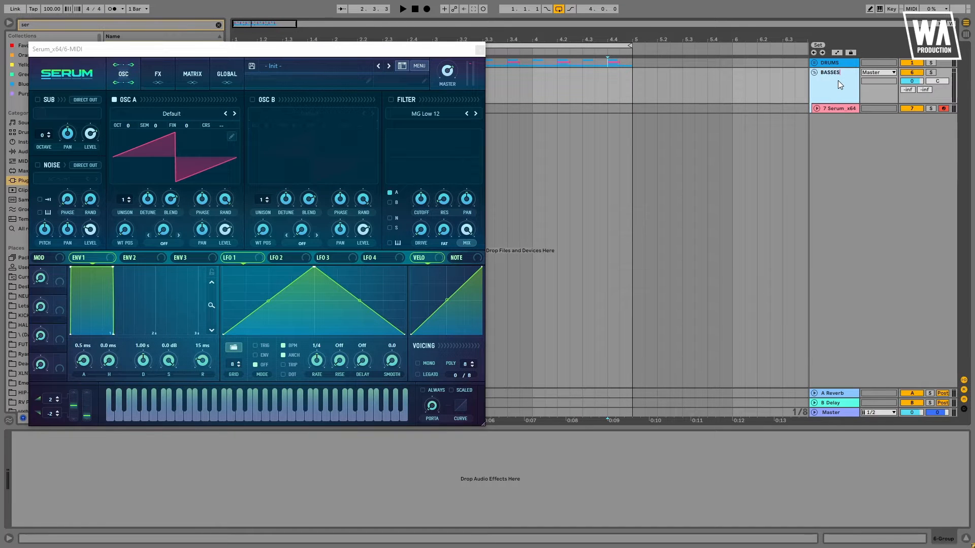
key(Return)
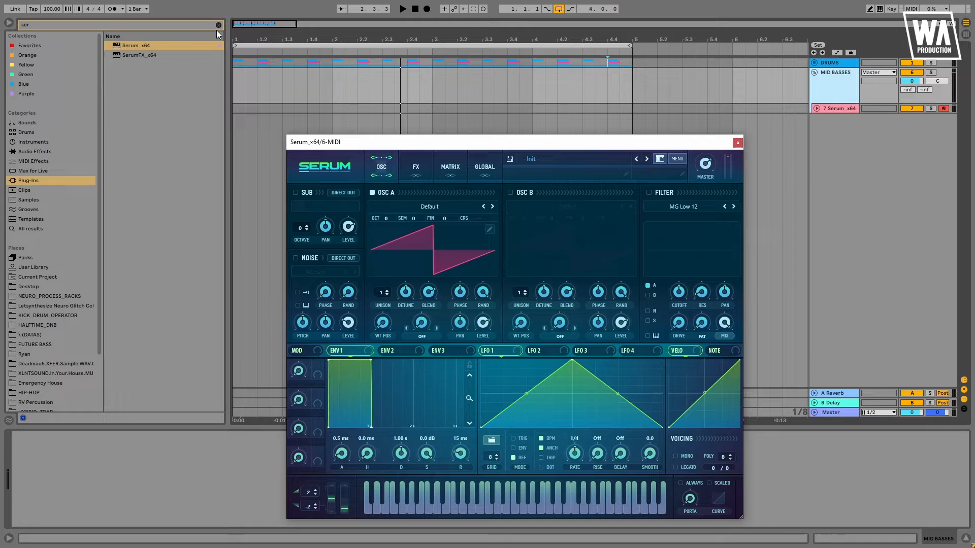
click(218, 26)
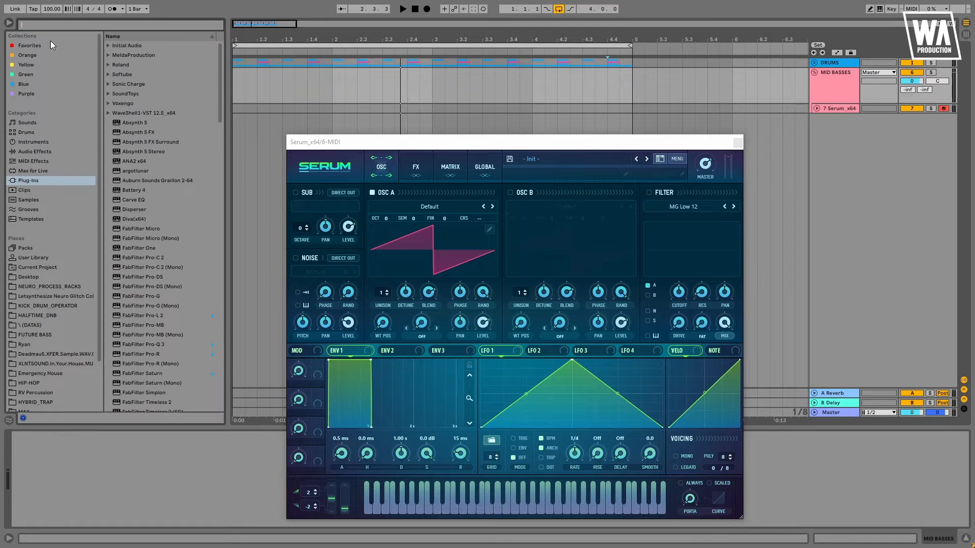
- Unfold the Serum track, add a Utility effect to the MID BASSES group, and close the Serum window
click(9, 22)
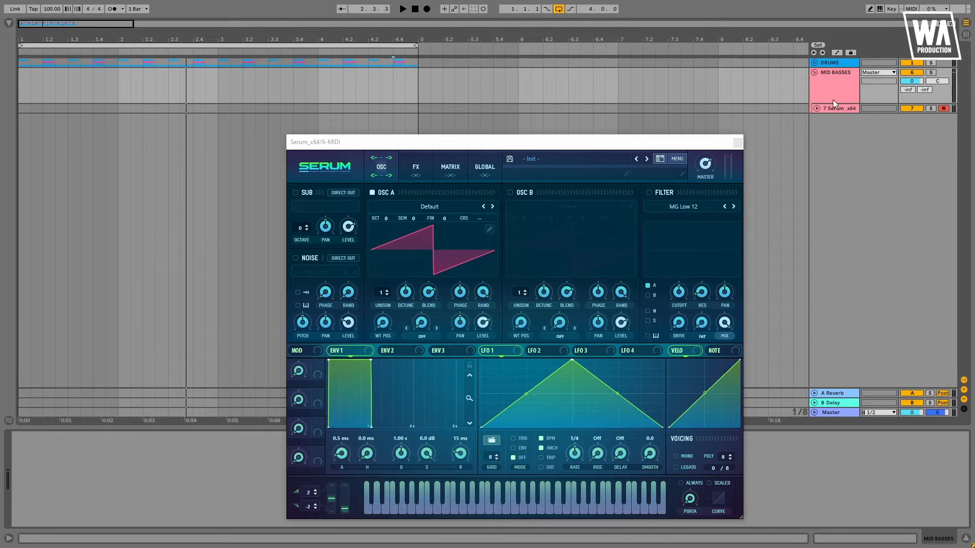
click(836, 86)
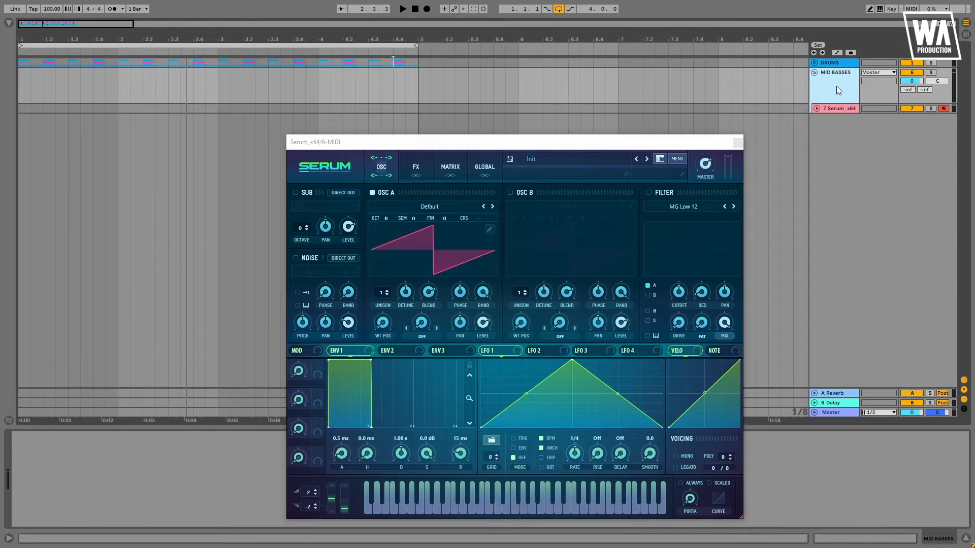
click(817, 108)
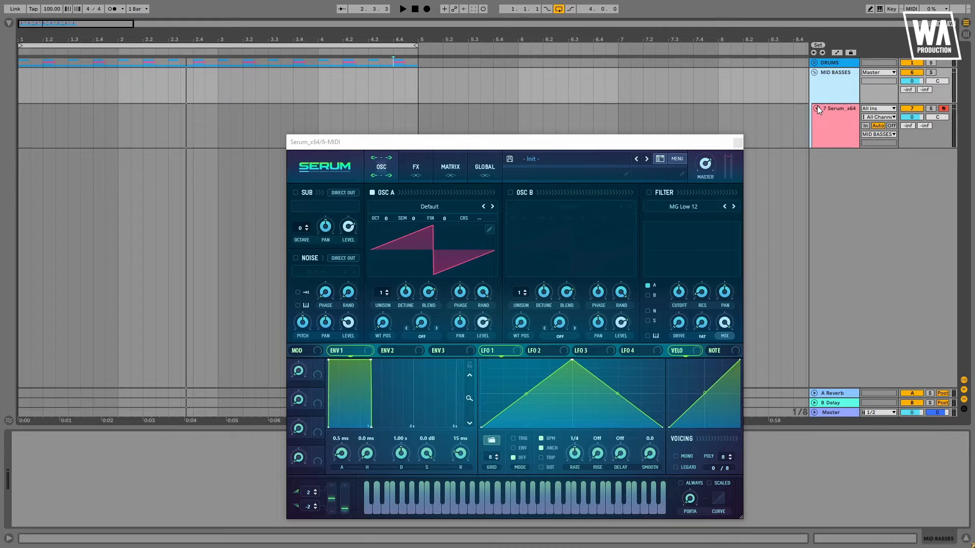
click(8, 23)
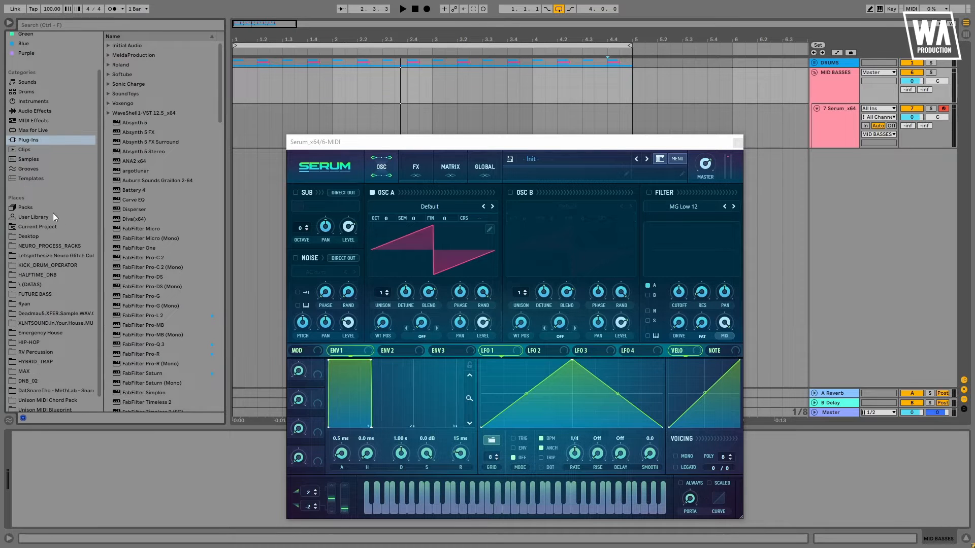
click(32, 152)
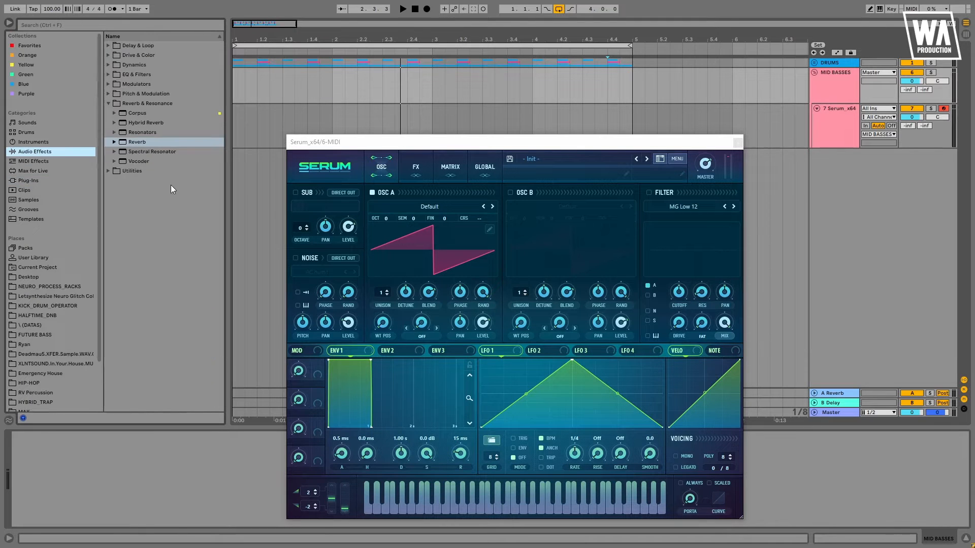
click(108, 171)
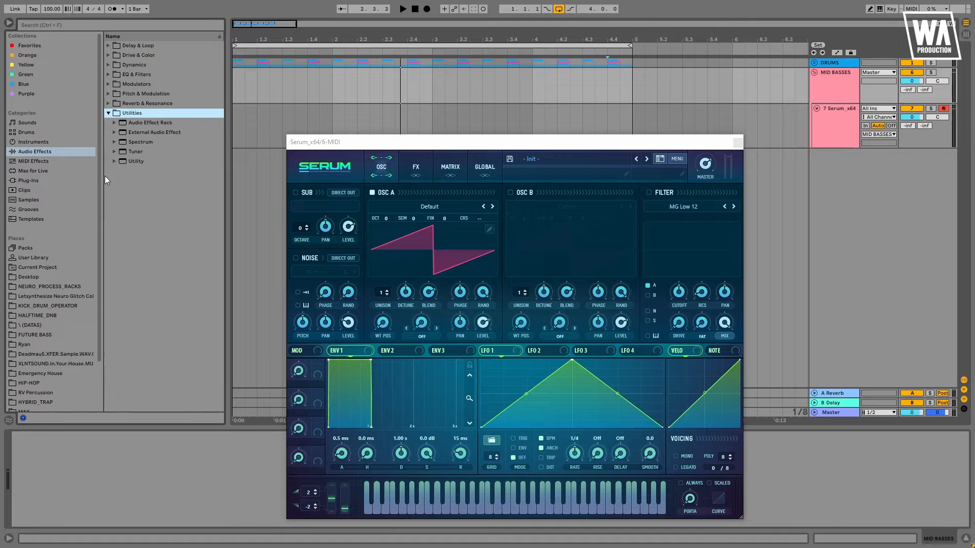
click(129, 161)
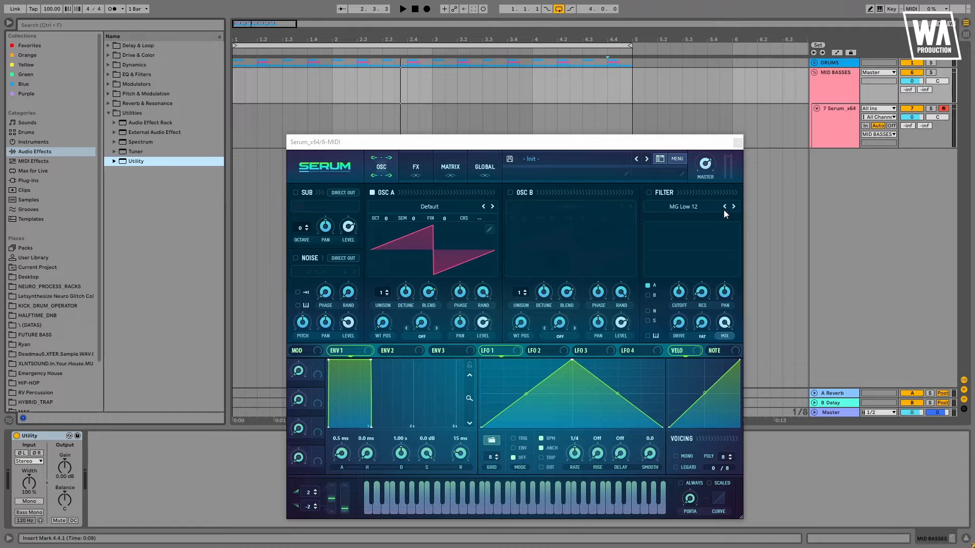
click(738, 142)
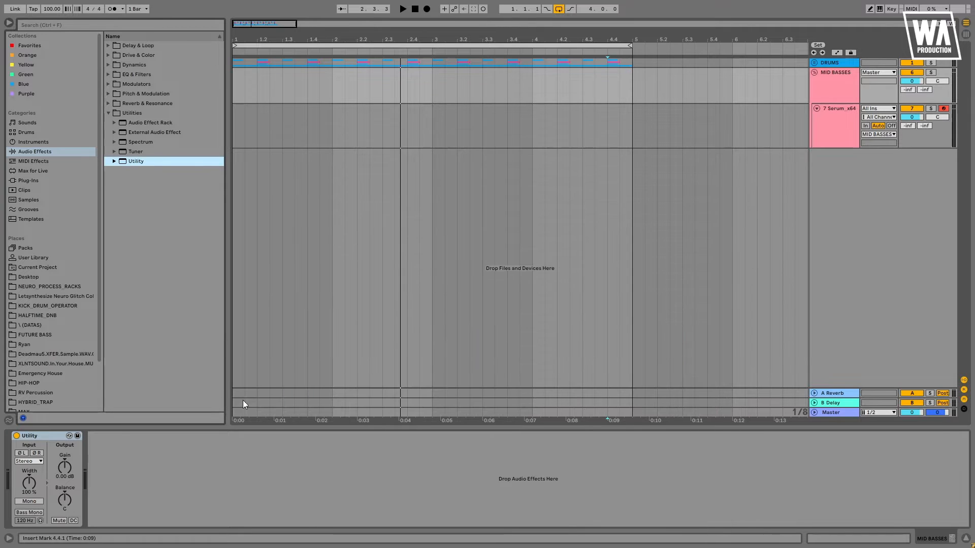
- Show the Utility Gain automation on the MID BASSES group and unfold the DRUMS group
click(836, 52)
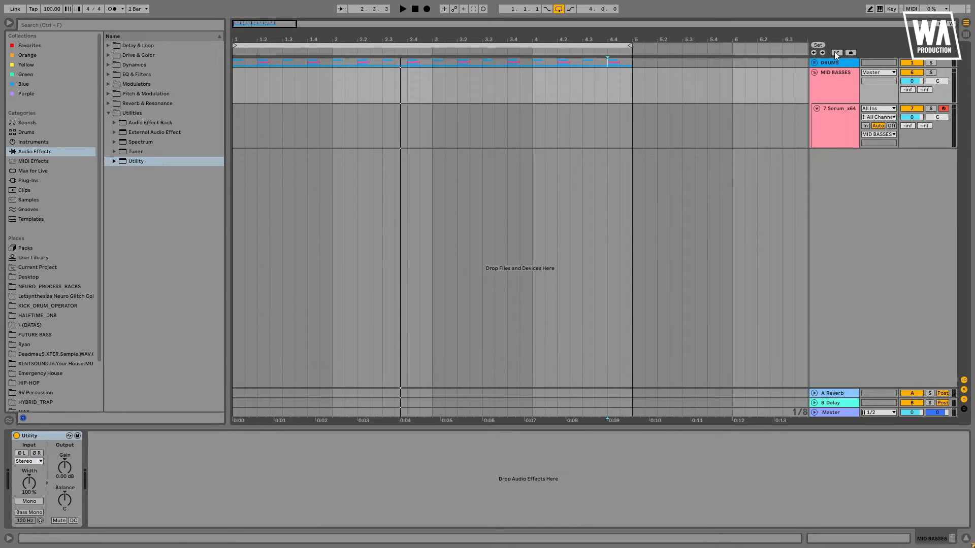
click(65, 468)
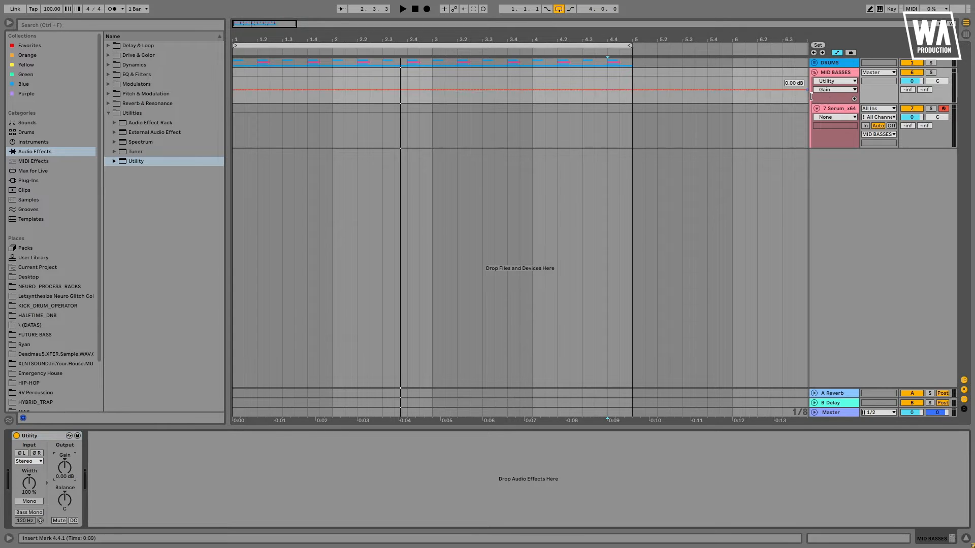
drag(242, 36, 244, 71)
click(815, 63)
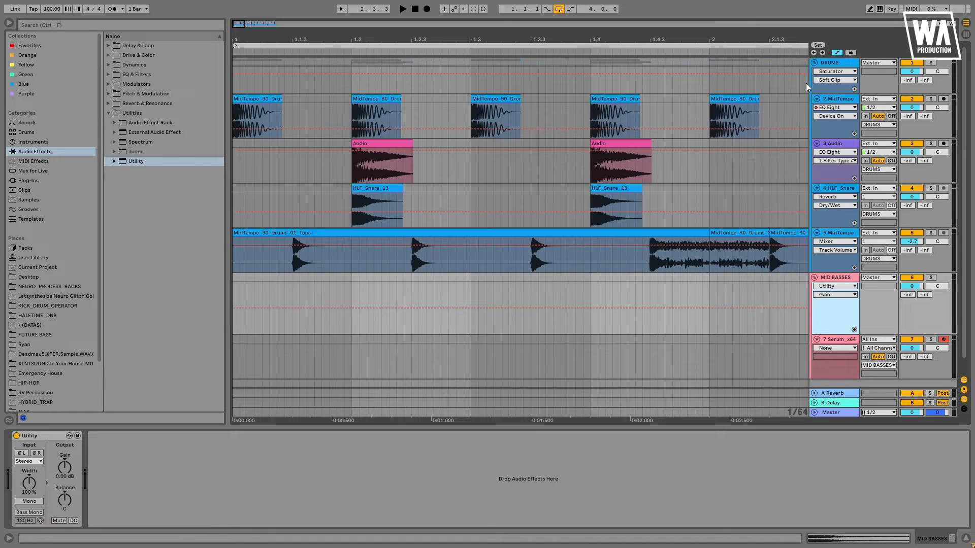
- Draw a Utility Gain dip to -inf dB under the first kick, ramping back to 0 dB, and play it back
drag(238, 42, 239, 53)
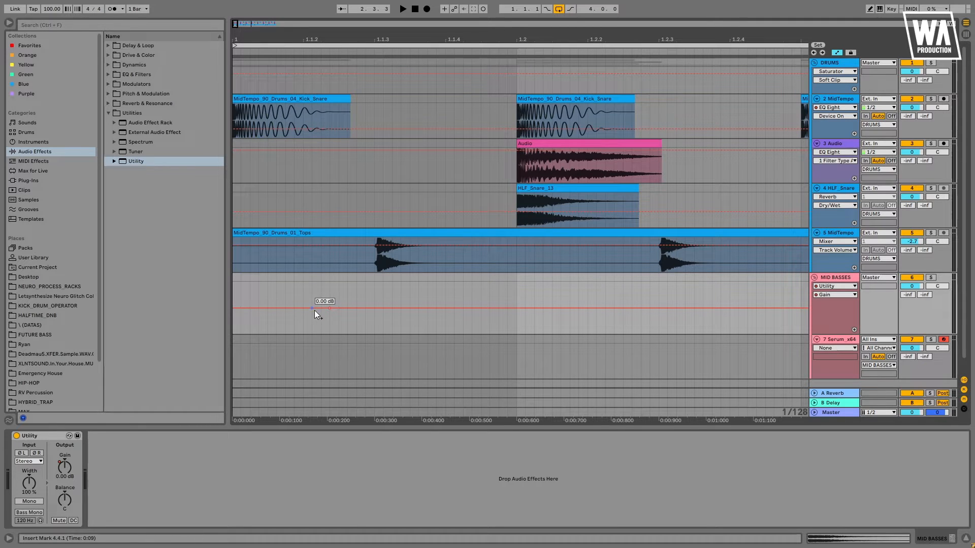
drag(315, 309, 302, 333)
click(233, 315)
key(space)
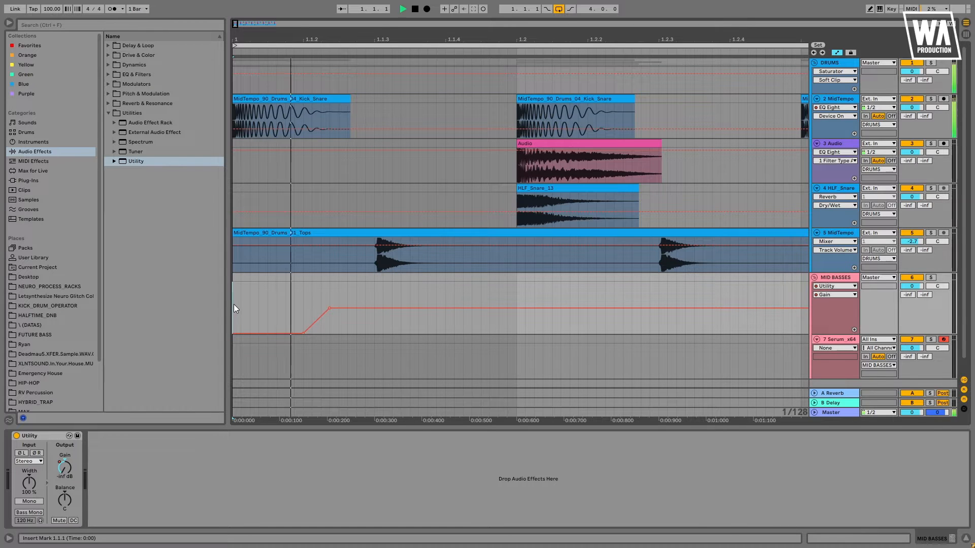
key(space)
key(minus)
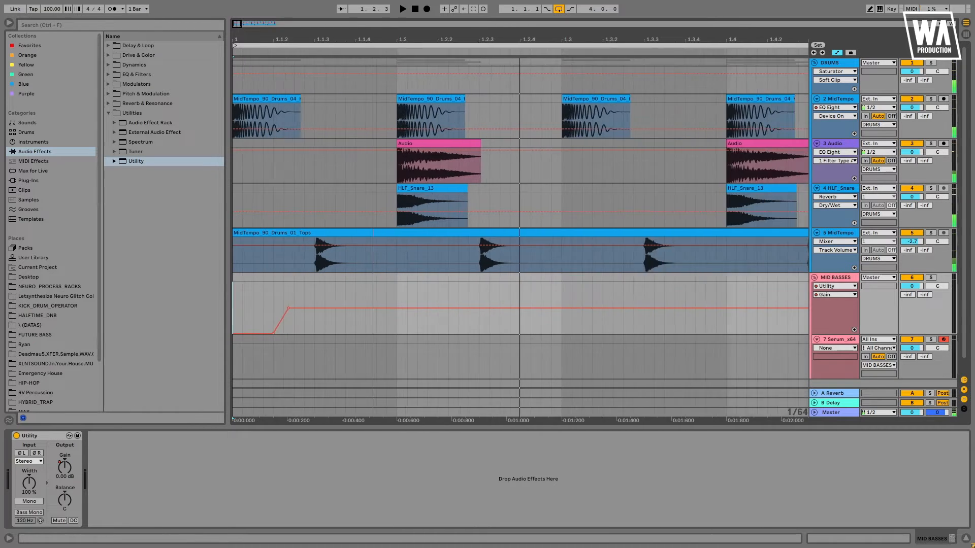
- Put the Utility Gain in its own automation lane and duplicate the first beat's dip on every beat up to bar 5
click(854, 330)
scroll(449, 269, down, 1)
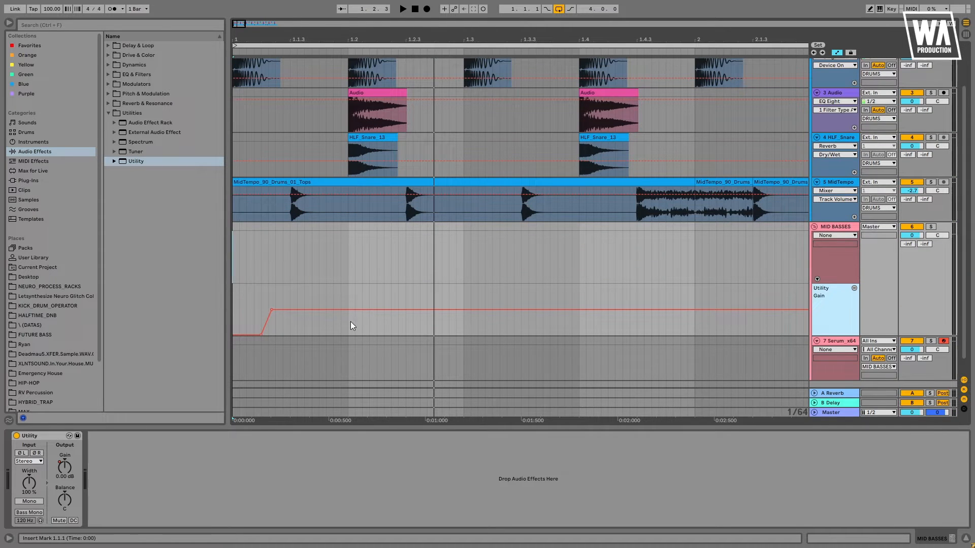
drag(350, 321, 245, 313)
drag(288, 40, 288, 33)
key(ctrl+d)
key(ctrl+d)
key(ctrl+d)
key(ctrl+d)
key(ctrl+d)
key(ctrl+d)
key(ctrl+d)
key(ctrl+d)
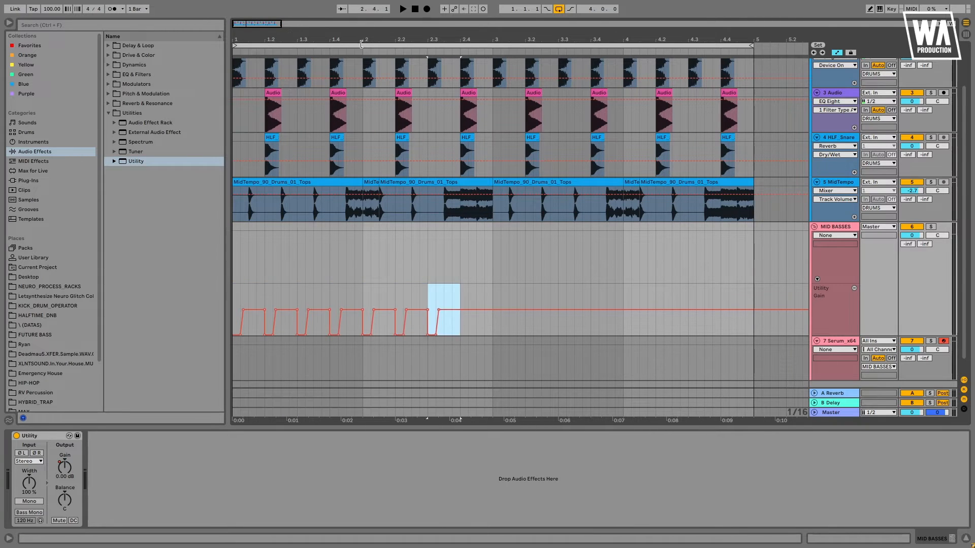
key(ctrl+d)
key(ctrl+d)
key(ctrl+d)
key(ctrl+d)
key(ctrl+d)
key(ctrl+d)
key(ctrl+d)
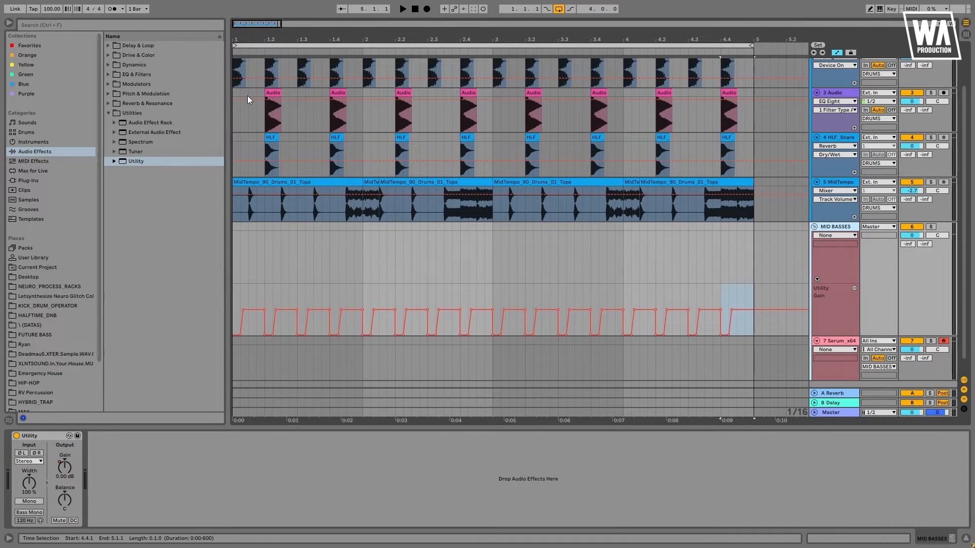
- Add the Multiband Compression preset of Multiband Dynamics before the Utility on the MID BASSES group
click(108, 65)
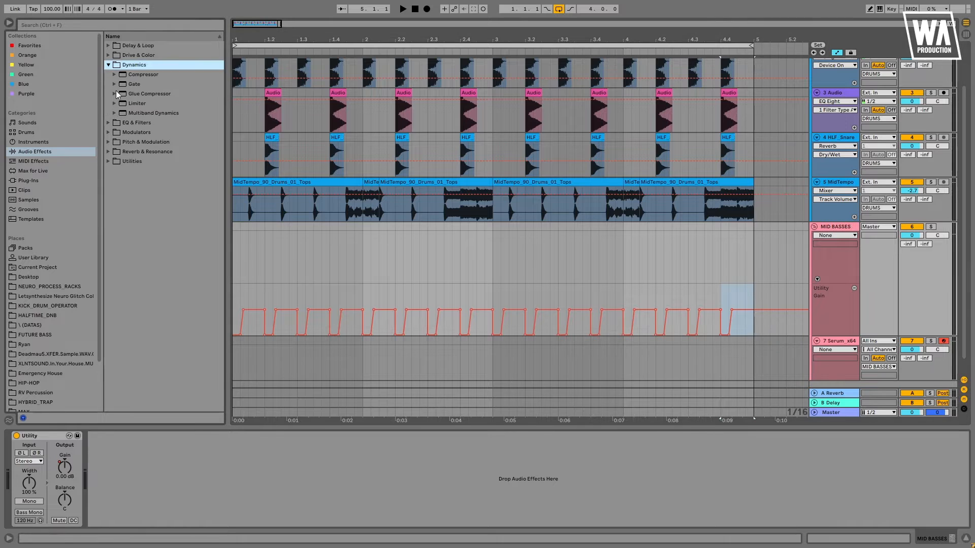
click(126, 116)
drag(162, 161, 51, 447)
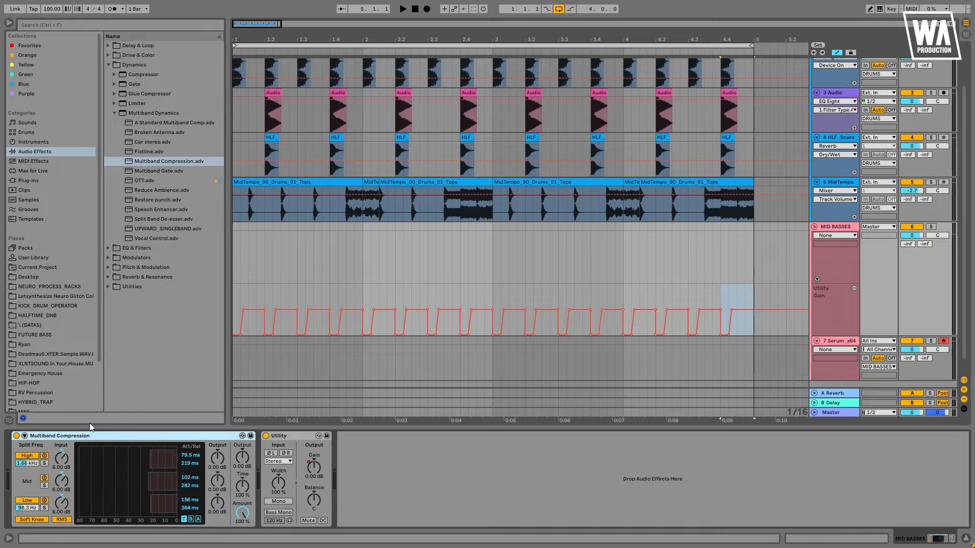
- Set the multiband compressor's master output to 1.30 dB and reset the high band's output to its default
click(243, 459)
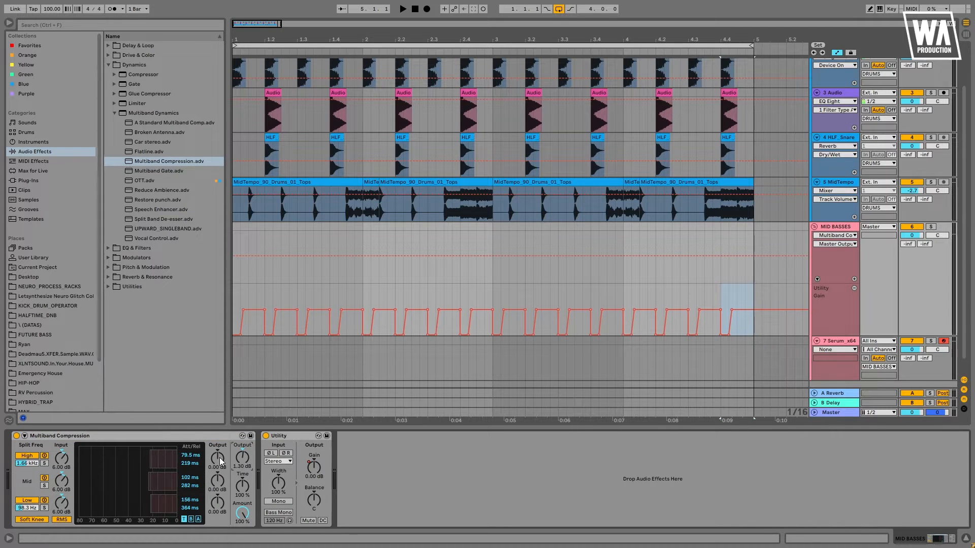
drag(220, 459, 221, 460)
key(Delete)
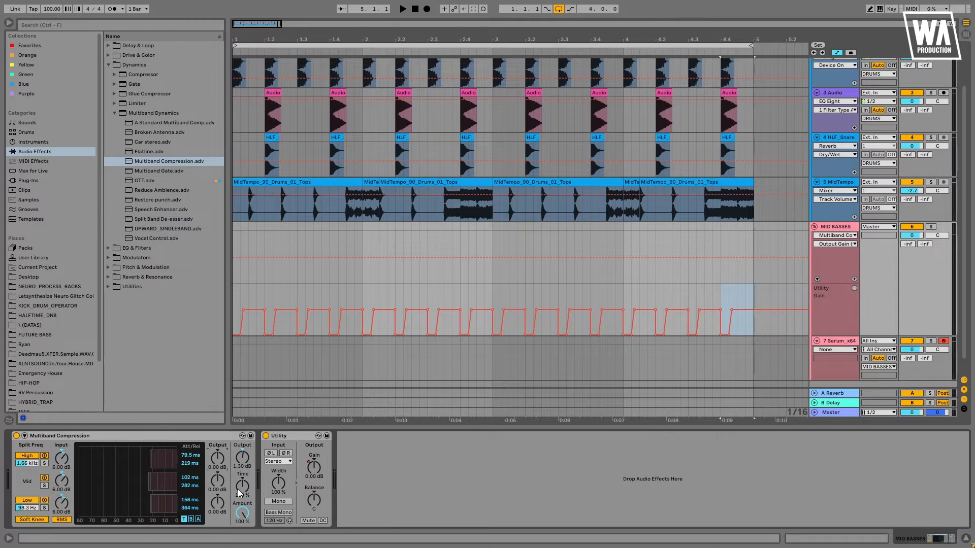
- Hide the automation lanes and open the Serum plug-in window from the Serum track
click(836, 53)
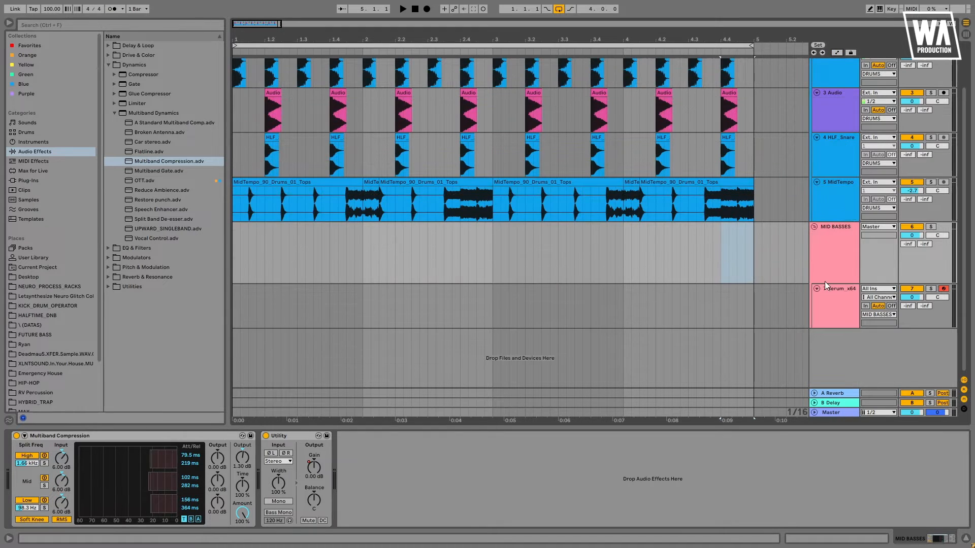
click(825, 303)
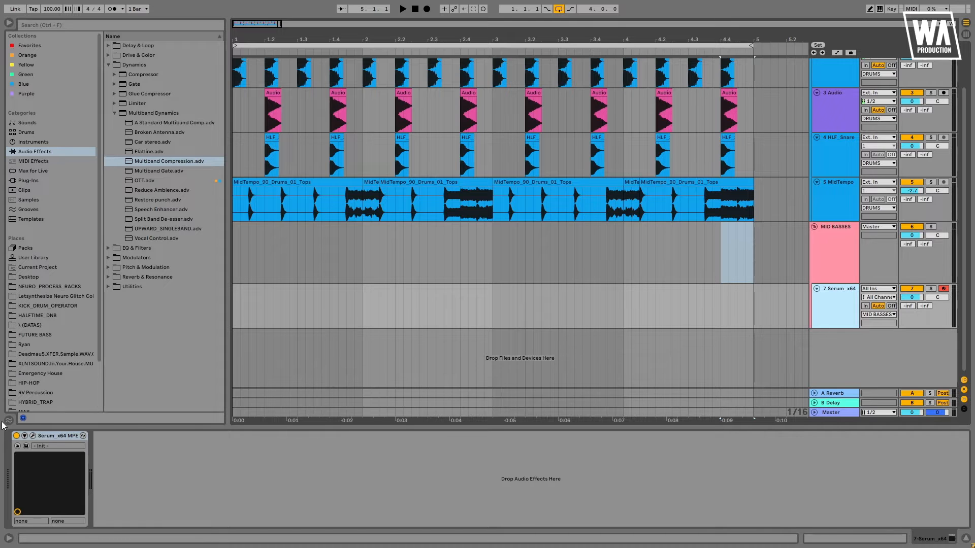
click(32, 436)
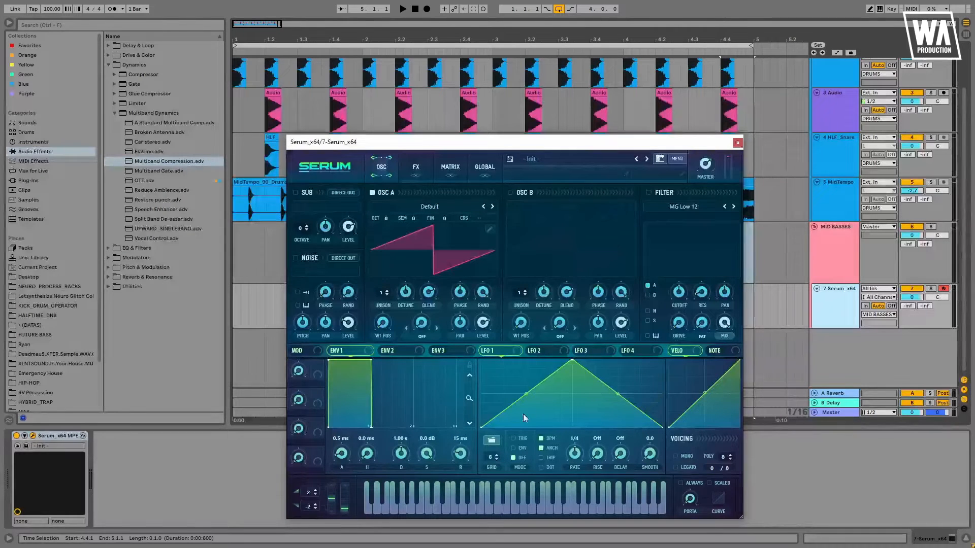
- Reshape LFO 1 into a sharp early peak with a curved decay and set its rate to 1/8
drag(571, 362, 499, 350)
drag(580, 394, 574, 389)
drag(500, 364, 491, 360)
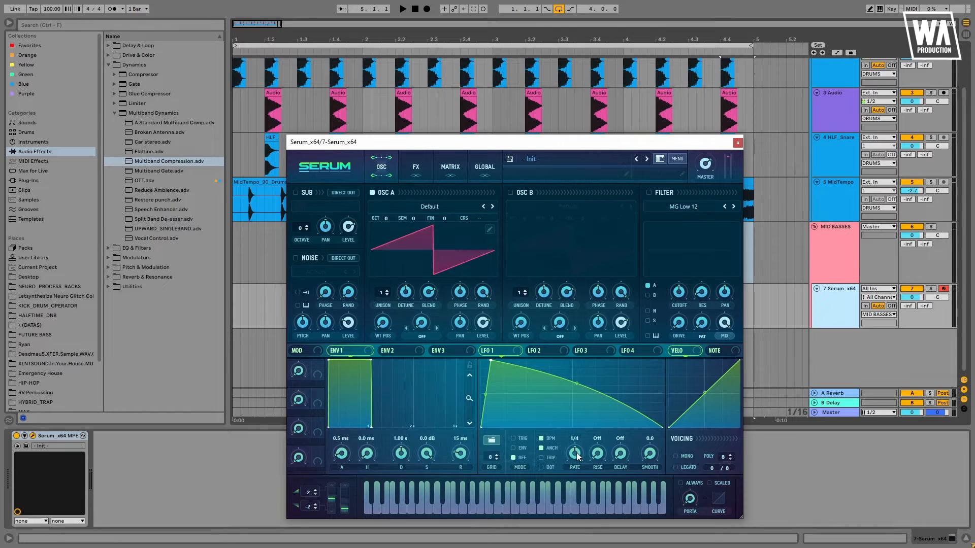
drag(579, 454, 582, 452)
- Assign LFO 1 to the level and the wavetable position of oscillator A
drag(484, 351, 482, 323)
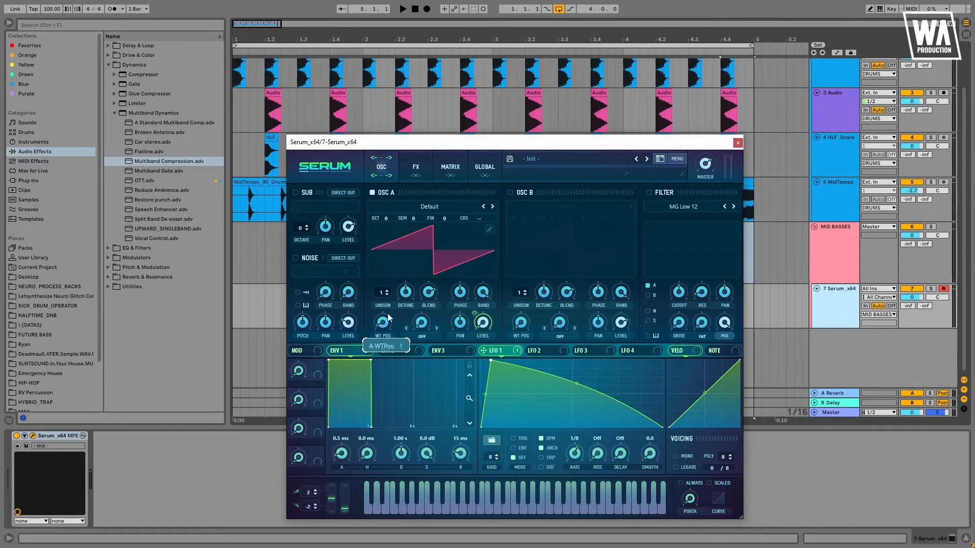
drag(512, 353, 382, 336)
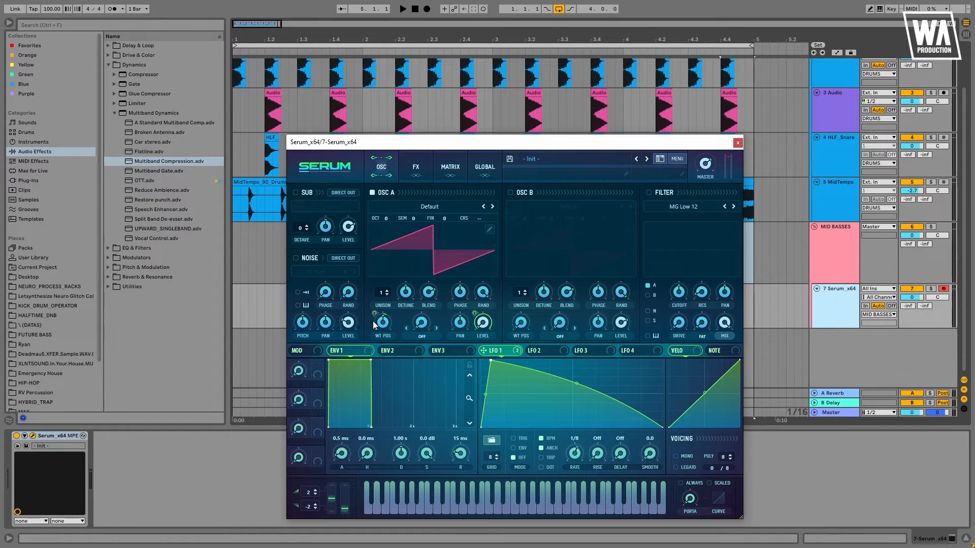
- Load the digital bipole_harmonic wavetable into oscillator A and move the Serum window aside to reveal the start of the arrangement
click(430, 208)
mouse_move(423, 230)
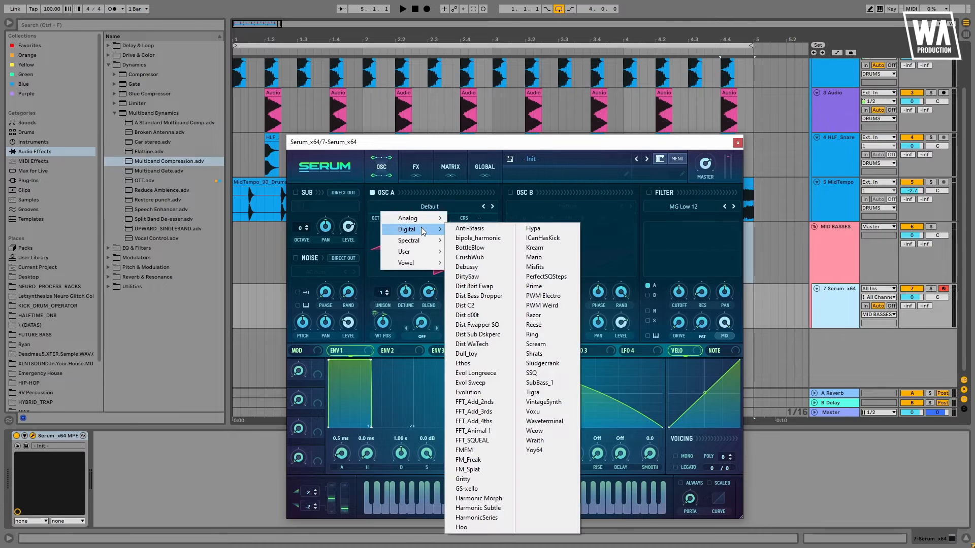
click(479, 238)
drag(386, 142, 574, 147)
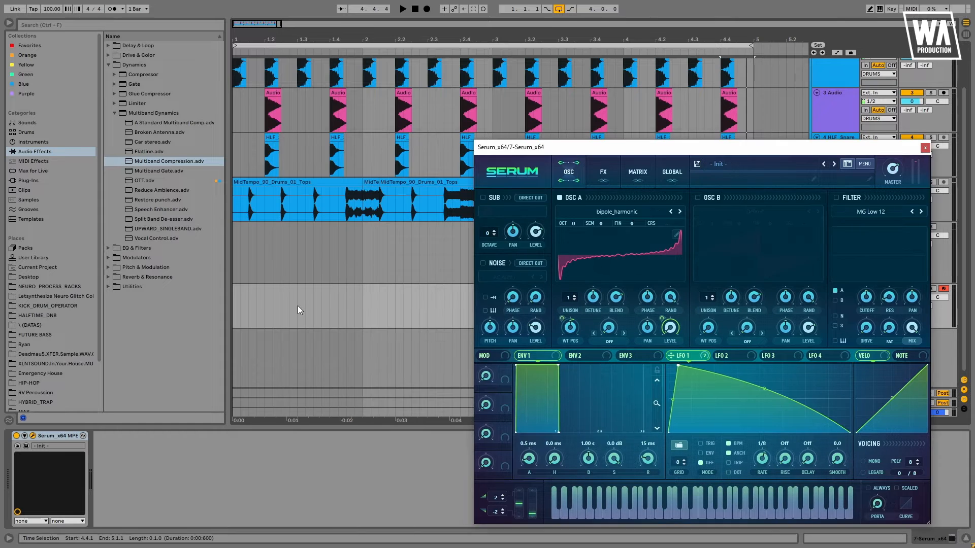
- Create a MIDI clip from 1.1.1 to 1.3.1 on the Serum track and fill its whole length with a D#0 note
drag(298, 306, 231, 307)
key(ctrl+shift+m)
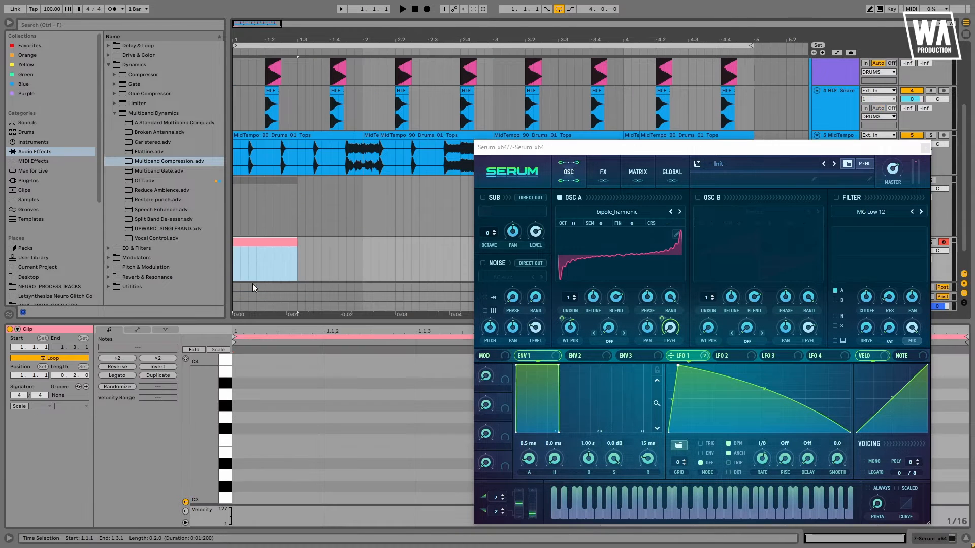
scroll(355, 446, down, 10)
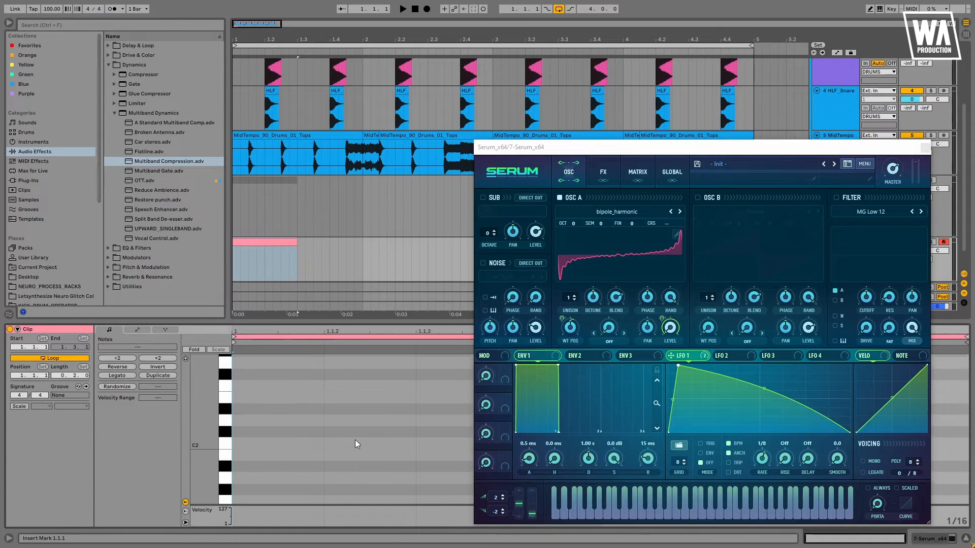
scroll(276, 407, down, 5)
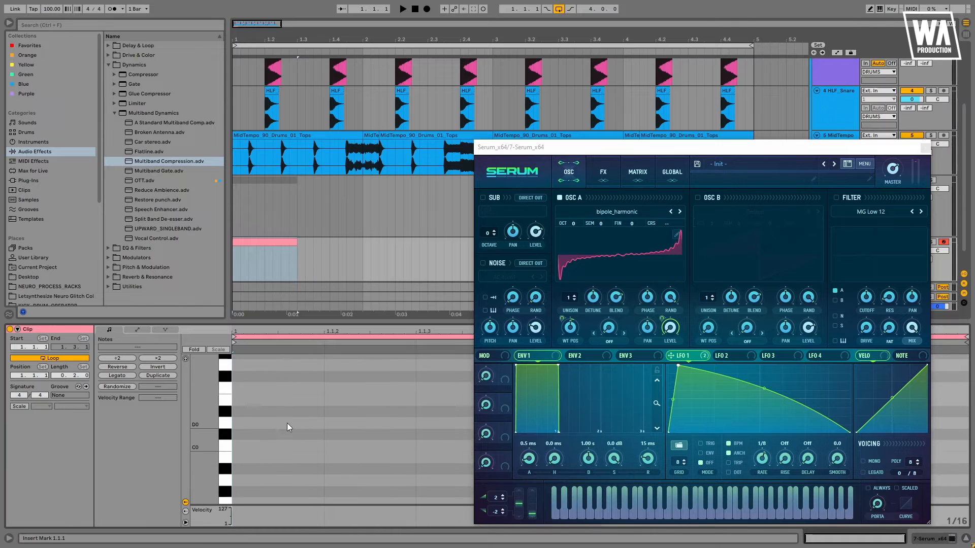
double_click(239, 382)
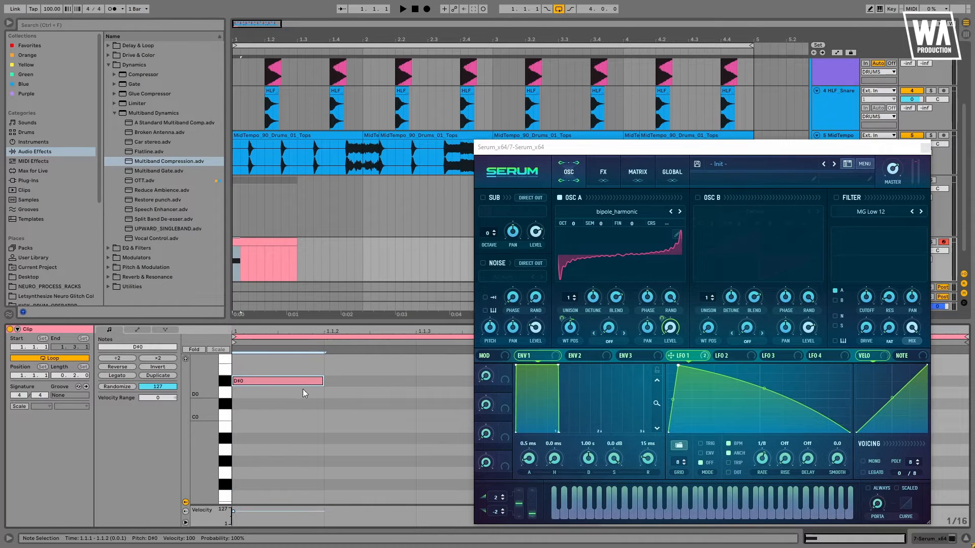
drag(326, 381, 965, 382)
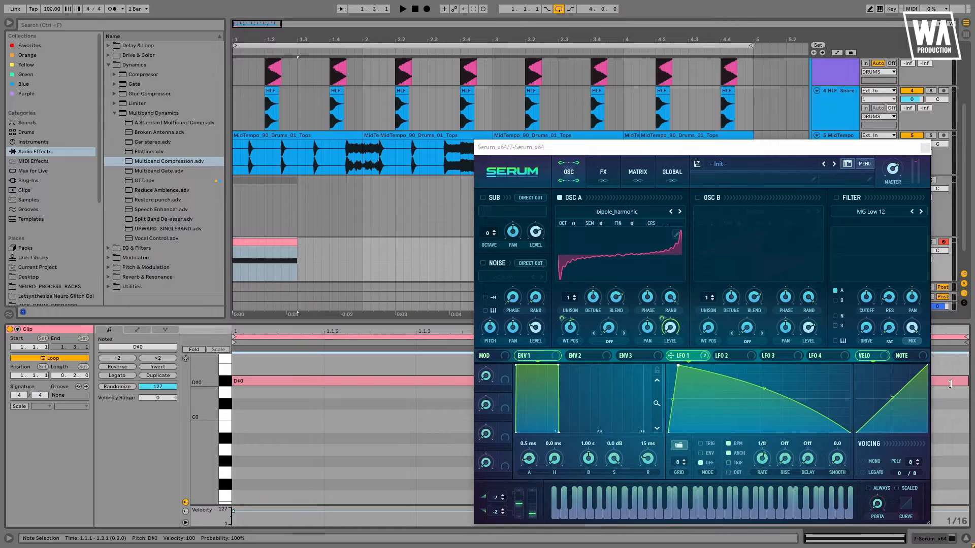
scroll(400, 99, up, 1)
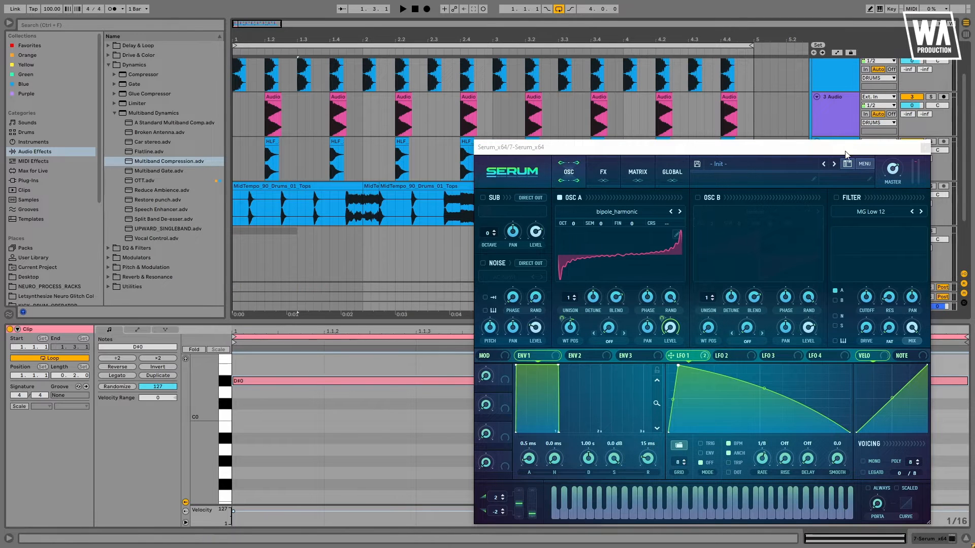
drag(845, 154, 826, 258)
click(933, 142)
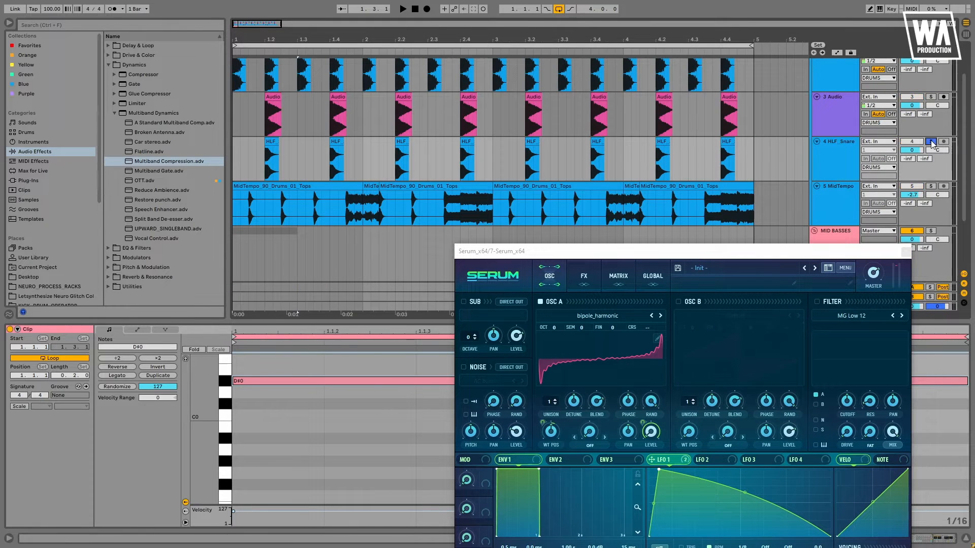
key(space)
click(835, 150)
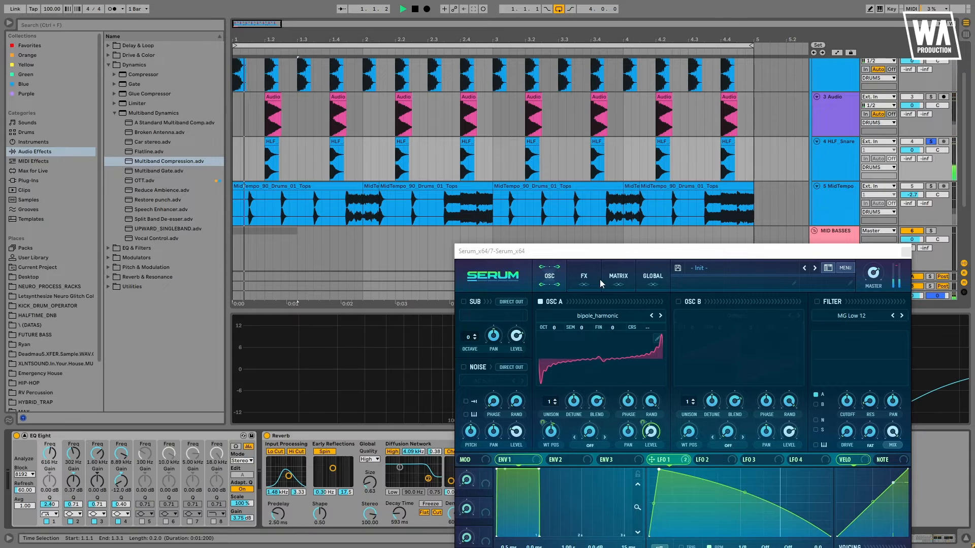
click(906, 252)
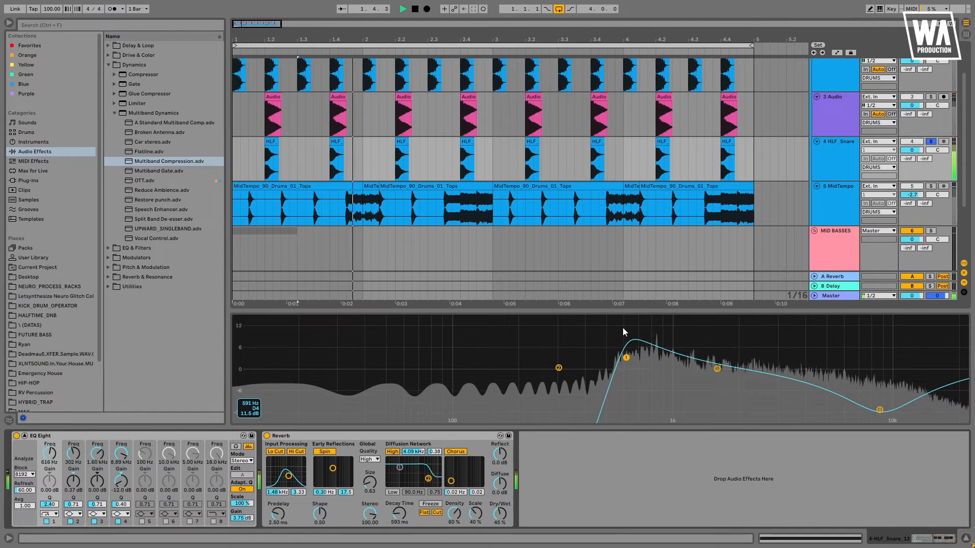
key(space)
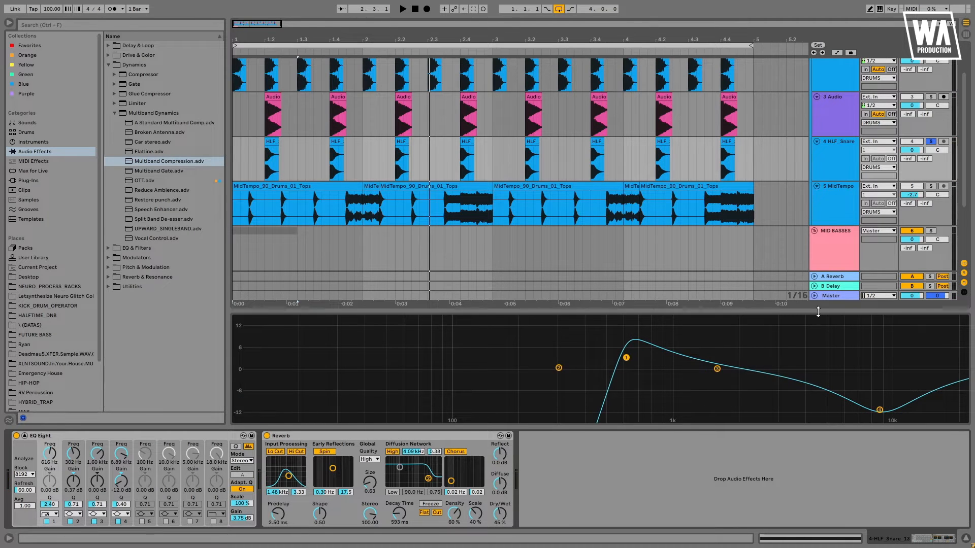
- Trim the Serum track's MIDI clip to end at 1.2.4 and play the track soloed
drag(816, 311, 827, 482)
click(826, 339)
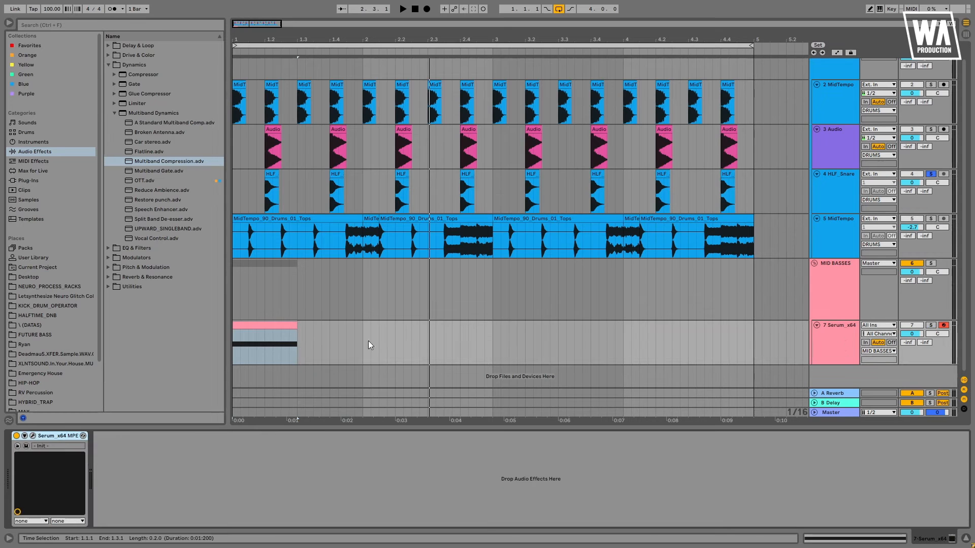
click(931, 325)
key(space)
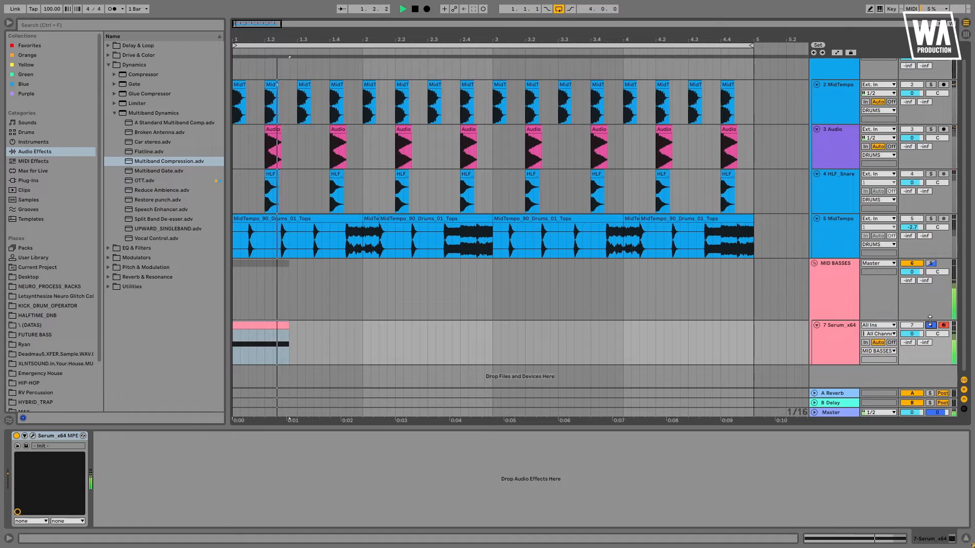
- Reopen the Serum window, set LFO 1 to Trig mode and play the bass
click(32, 436)
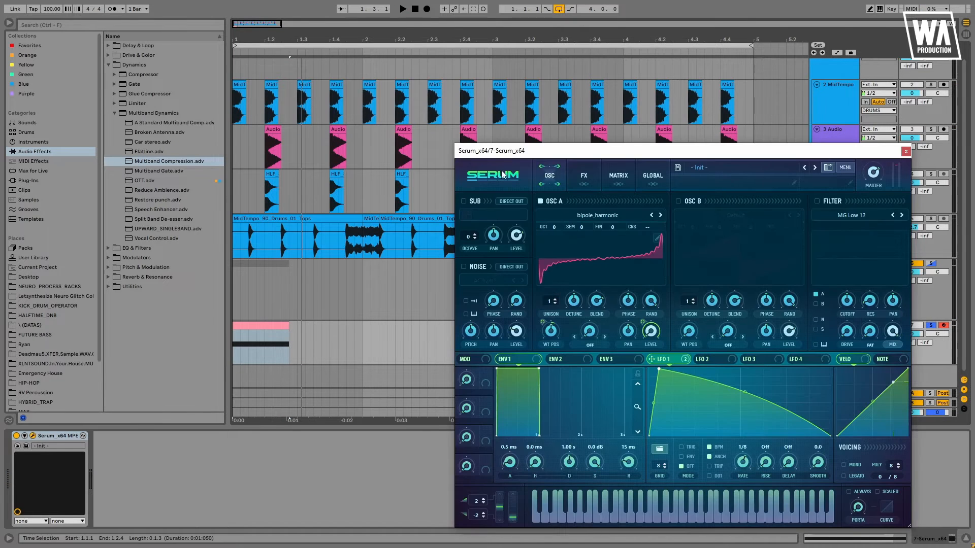
mouse_move(877, 173)
click(681, 447)
key(space)
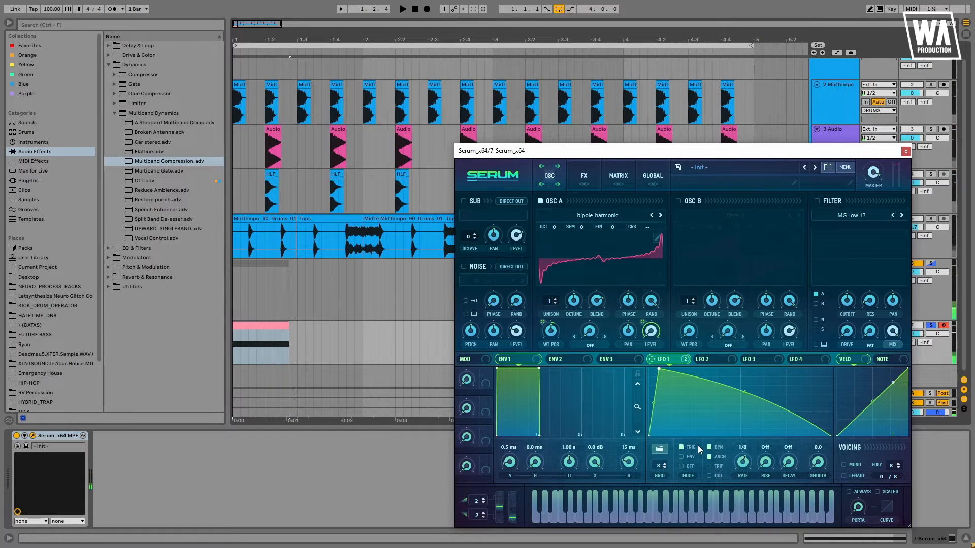
- Unsolo the Serum track and listen to the bass with the drums while bypassing the MID BASSES group's Utility device
drag(741, 161, 668, 154)
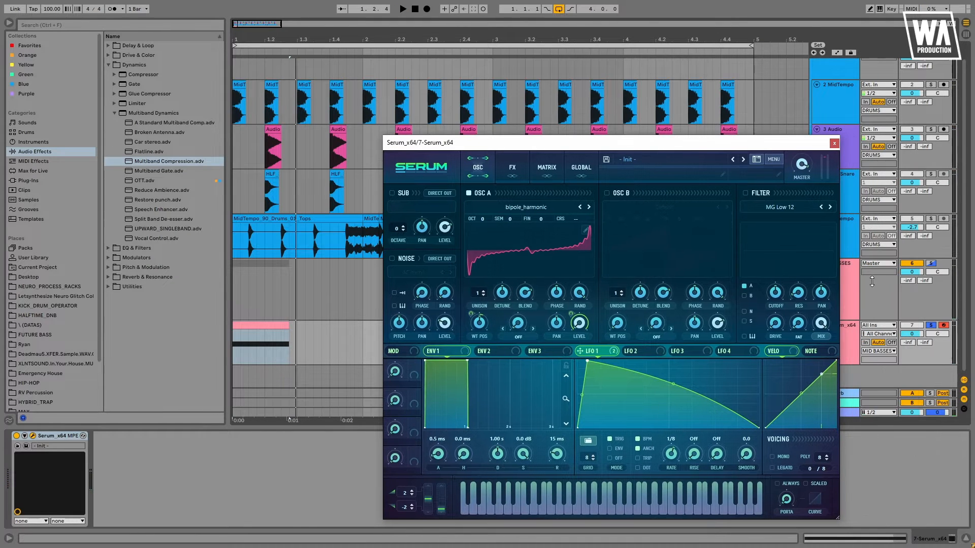
click(848, 280)
click(266, 435)
key(space)
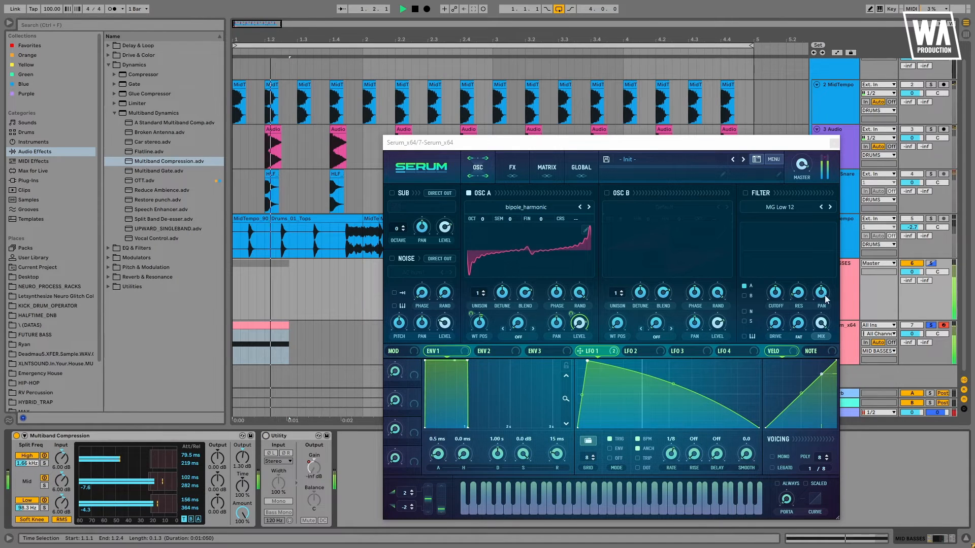
click(933, 326)
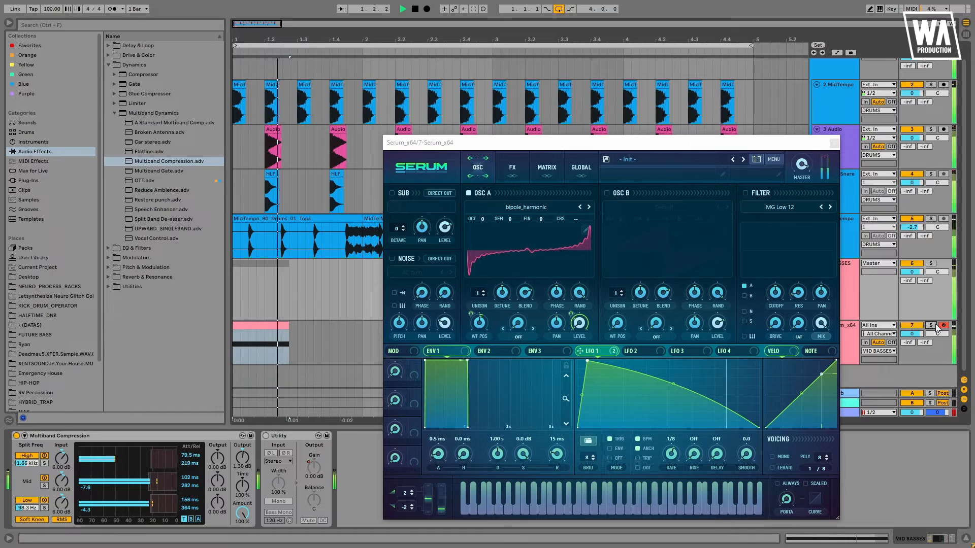
click(265, 436)
key(space)
click(266, 435)
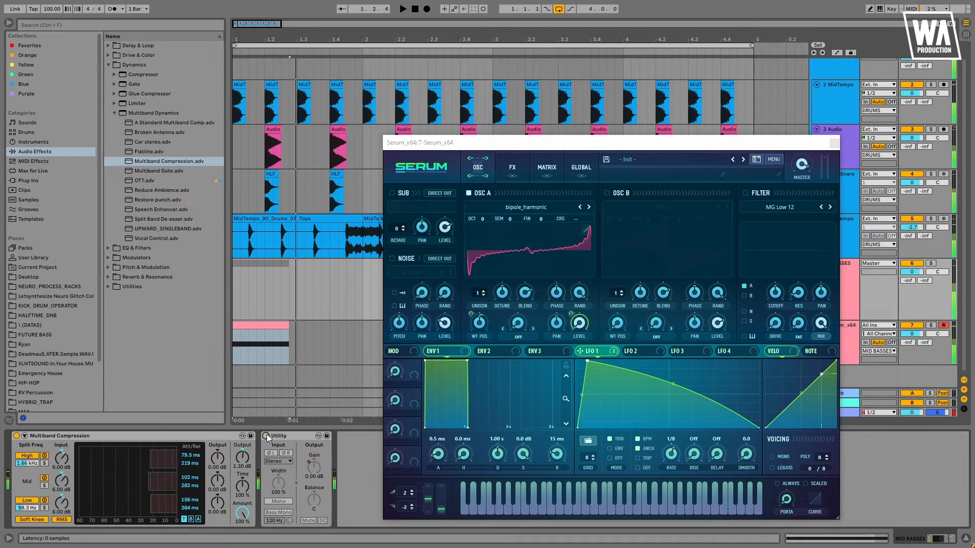
- Show the automation lanes and try different levels for the first dip in the MID BASSES Utility gain curve
click(837, 52)
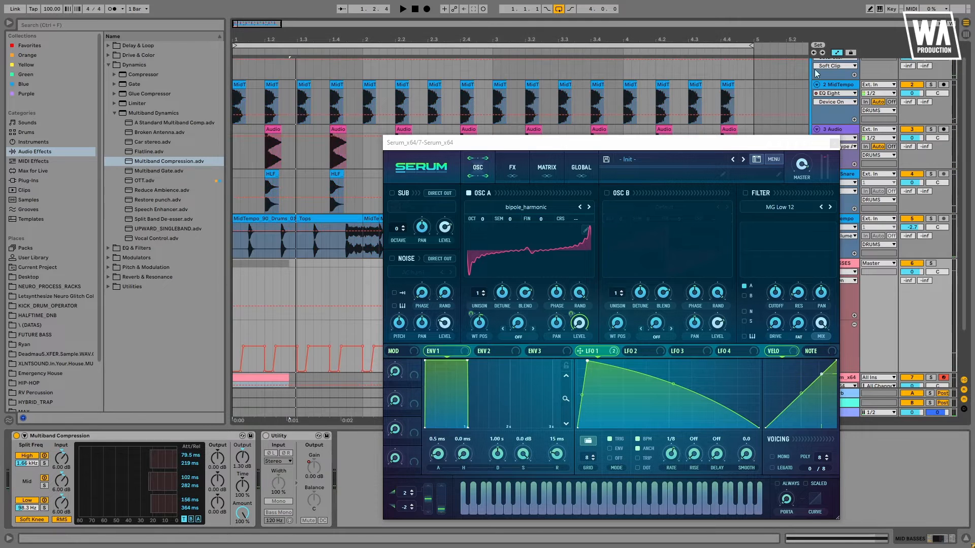
scroll(328, 191, down, 2)
drag(254, 39, 216, 268)
drag(254, 324, 242, 306)
key(space)
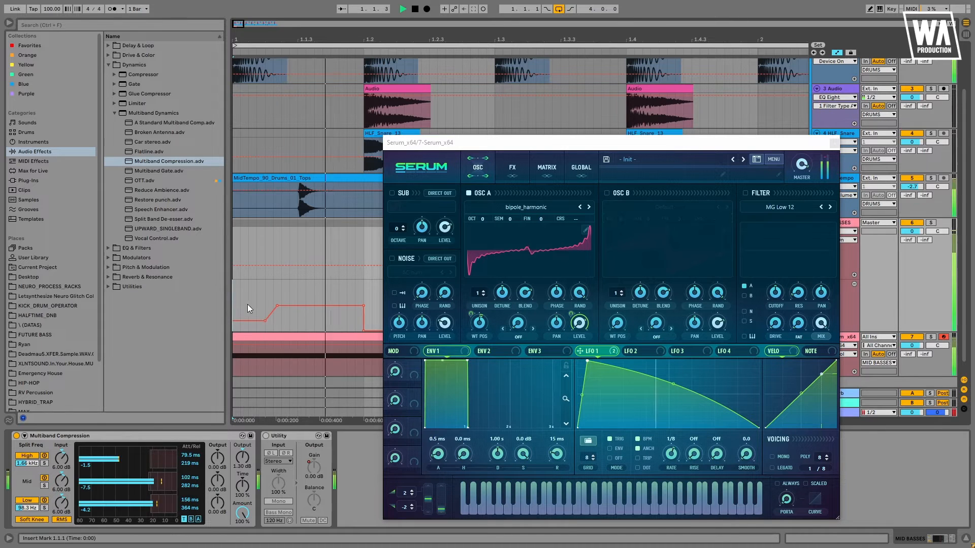
drag(250, 321, 250, 327)
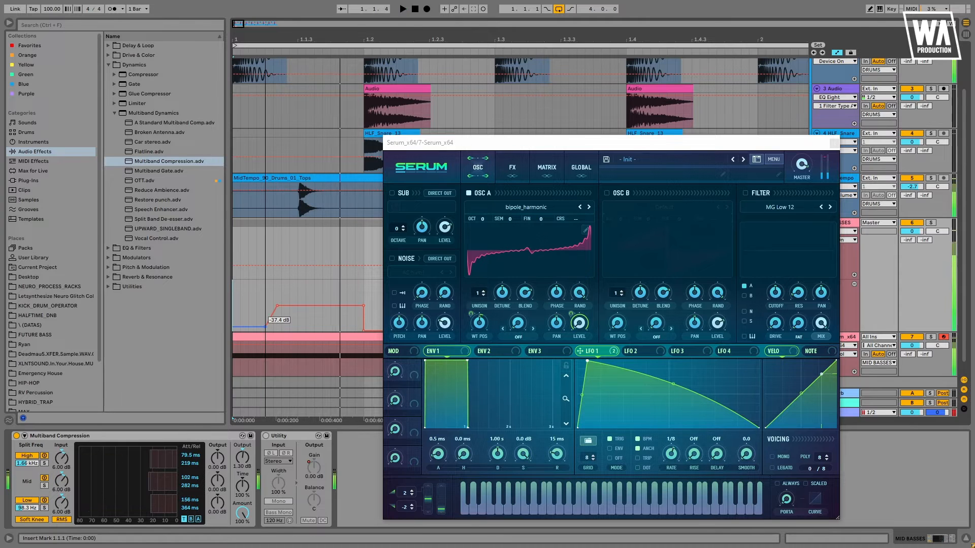
- Reshape the first Utility gain dip to -7.00 dB with a longer ramp up to 0.00 dB, and repeat it on every beat
click(834, 142)
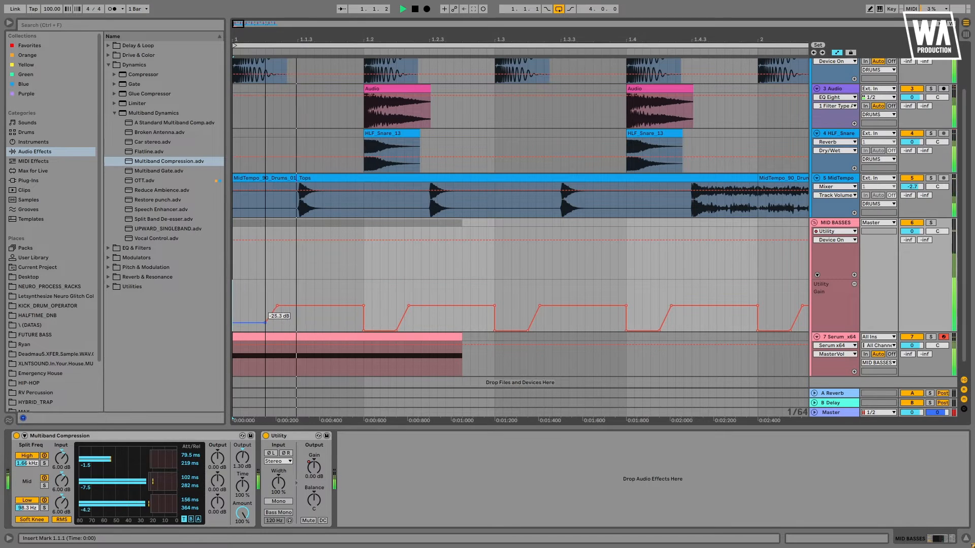
drag(247, 326, 302, 305)
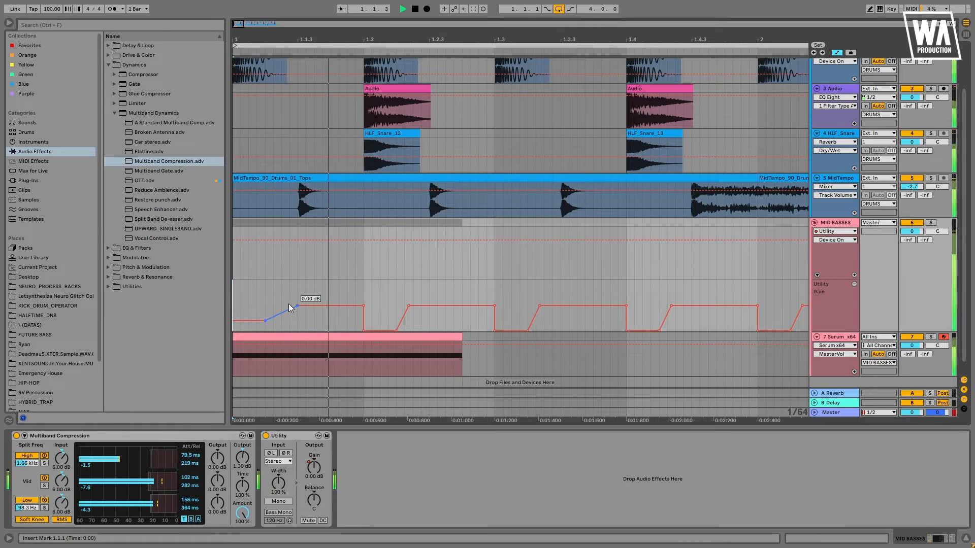
drag(245, 319, 245, 310)
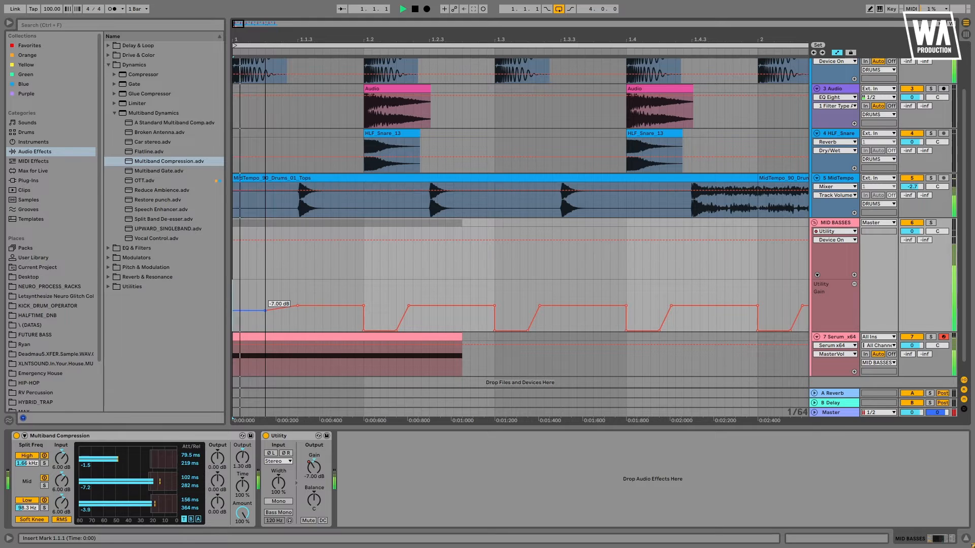
click(259, 283)
key(space)
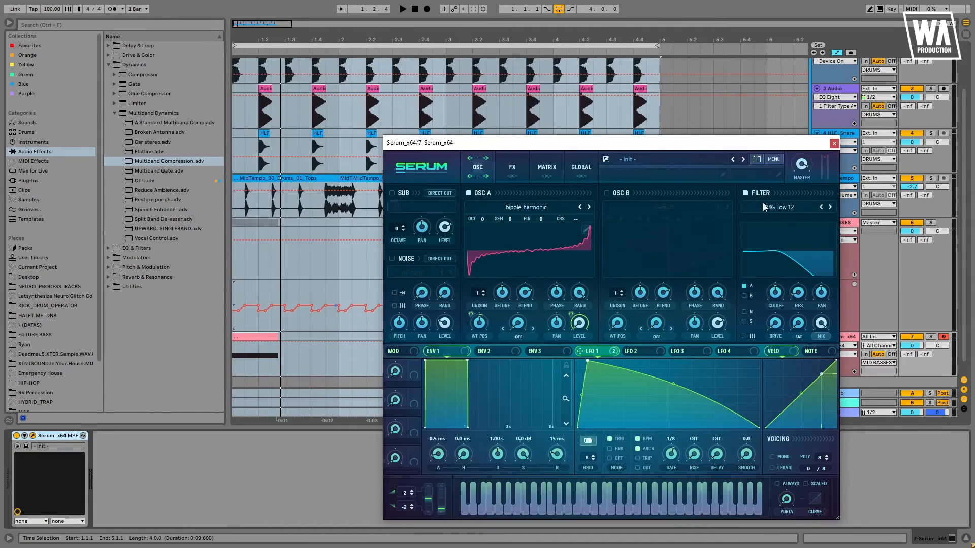
- Set Serum's filter type to Band 12 and raise its Fat amount to about 85%
click(765, 206)
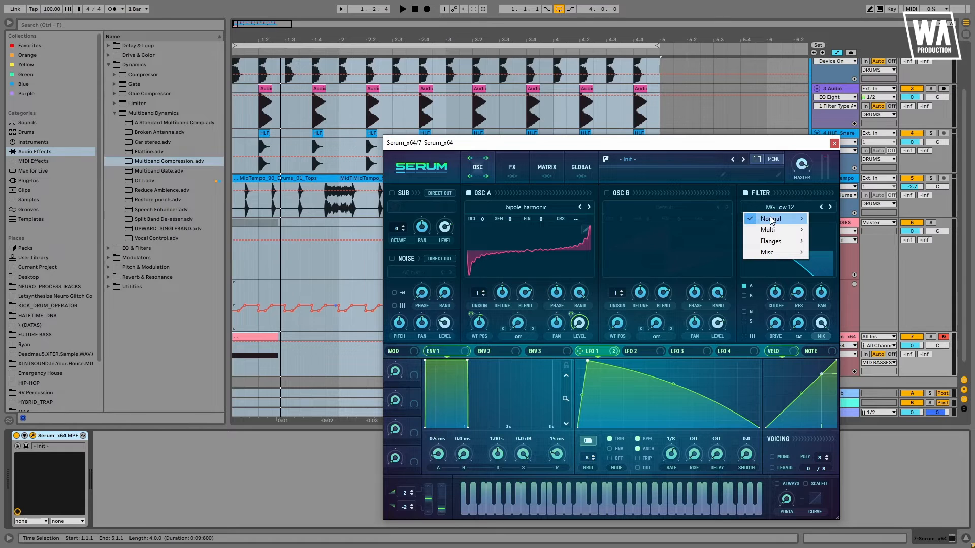
mouse_move(775, 219)
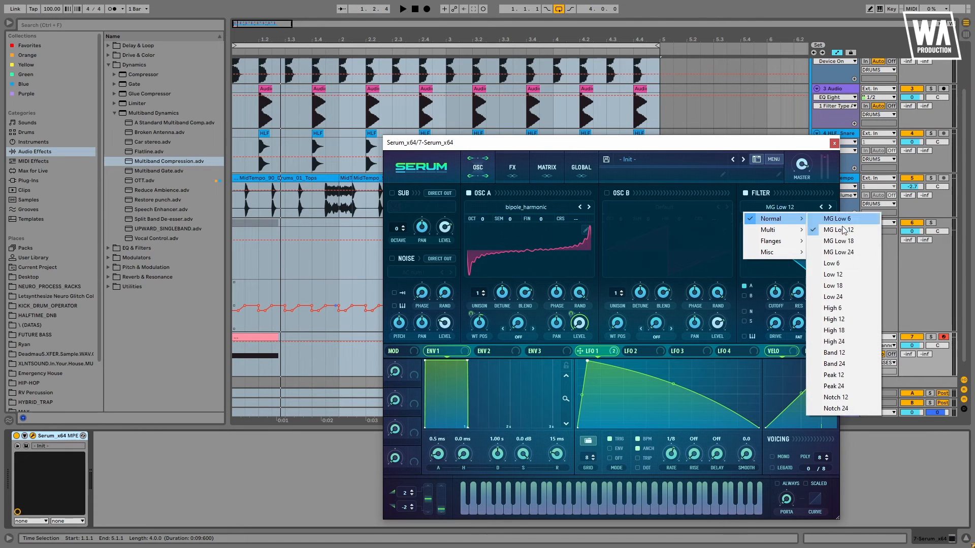
click(844, 353)
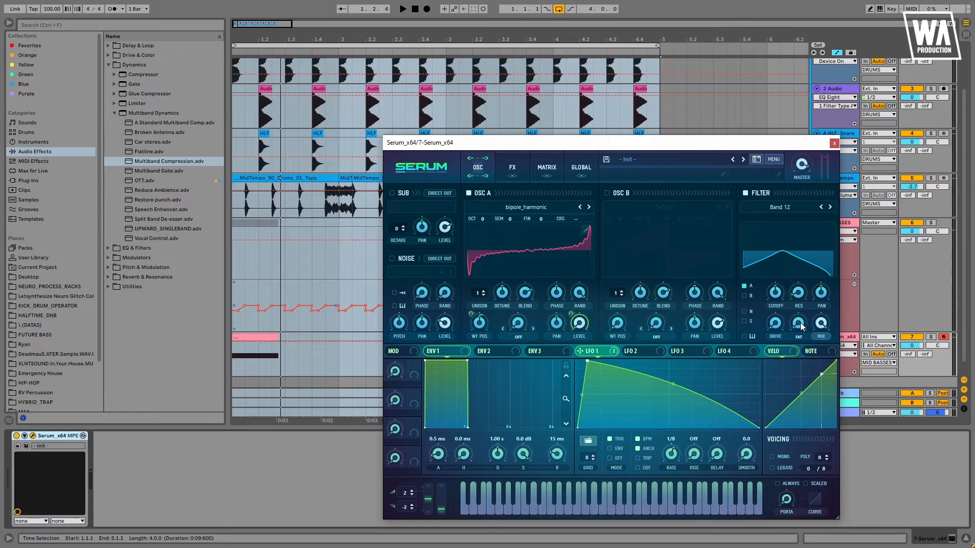
drag(823, 325, 791, 262)
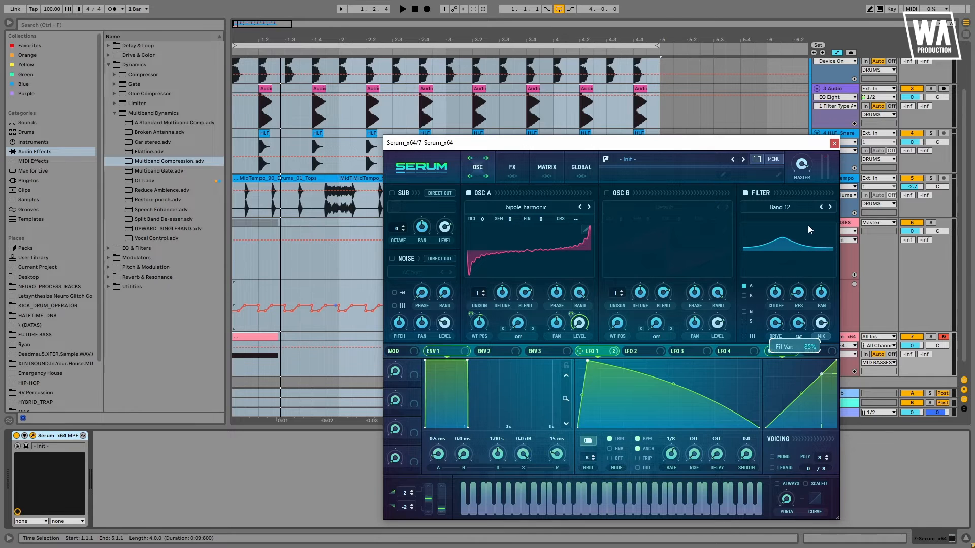
- Lower the filter cutoff with LFO 1 assigned to it, and set Serum's master volume to 91% during playback
drag(798, 293, 767, 315)
key(space)
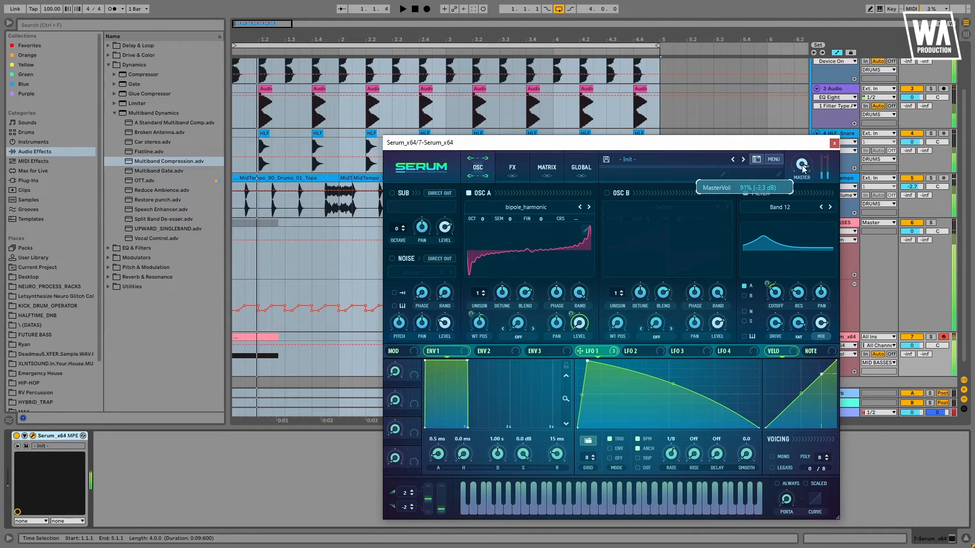
key(space)
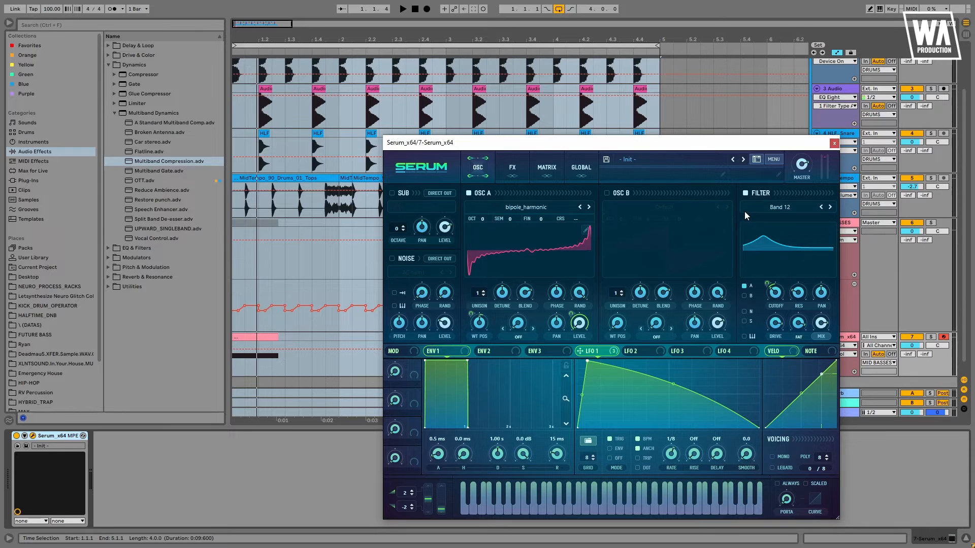
- Enable the sub oscillator and assign LFO 1 to its level
key(space)
click(391, 193)
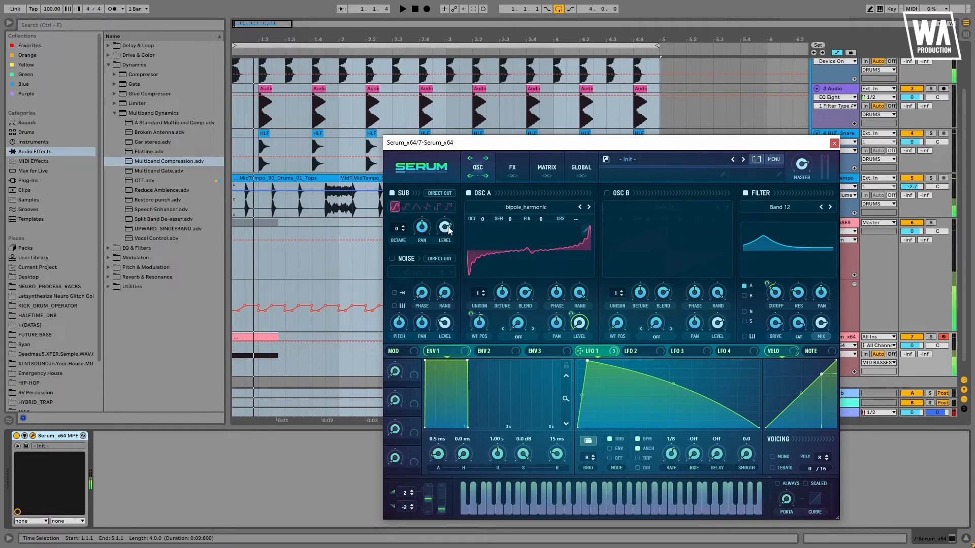
drag(491, 291, 449, 227)
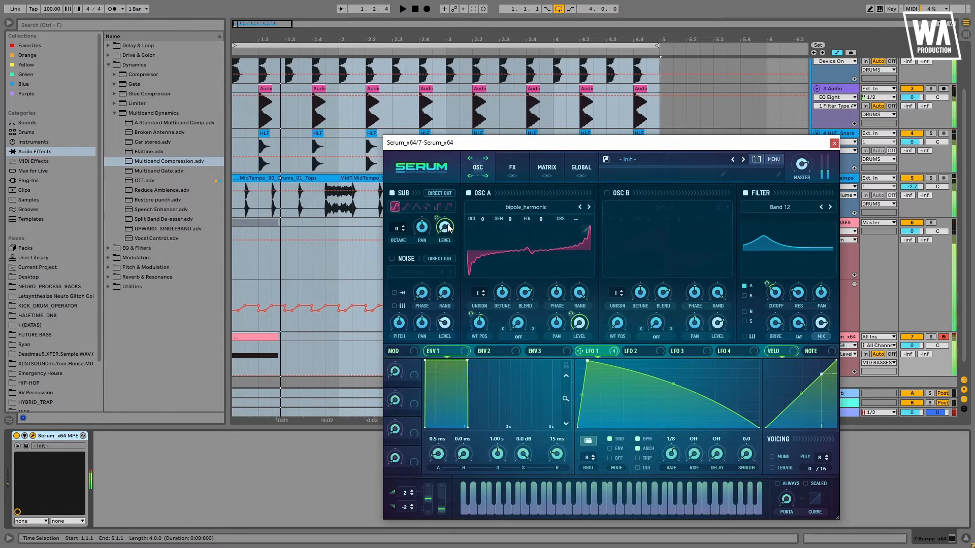
- Switch the sub oscillator to a saw waveform, and add a Tube distortion effect with a slightly raised drive
click(427, 206)
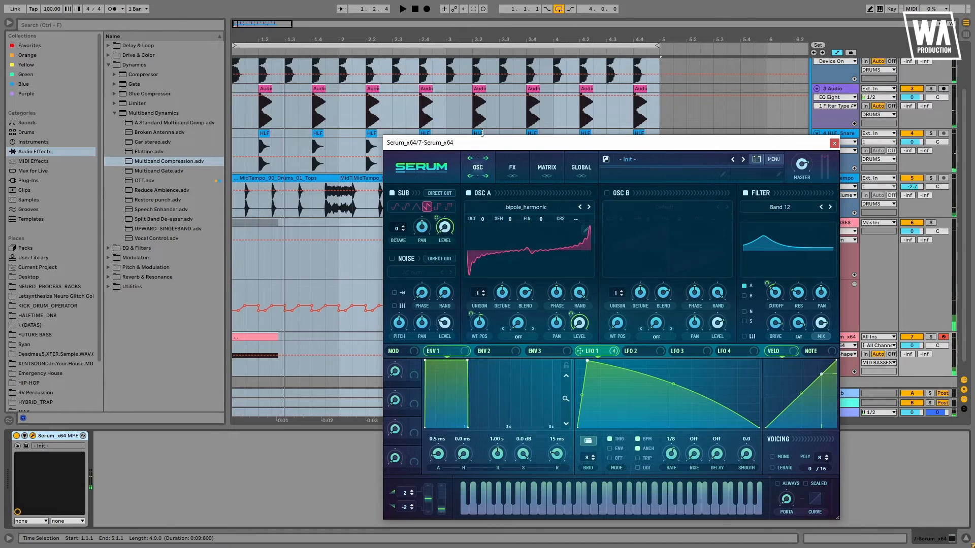
click(512, 167)
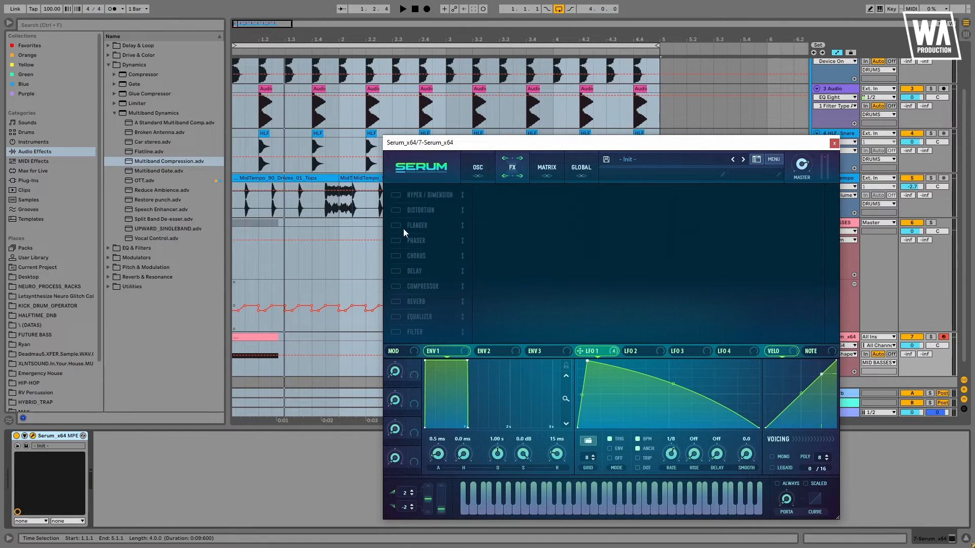
click(405, 211)
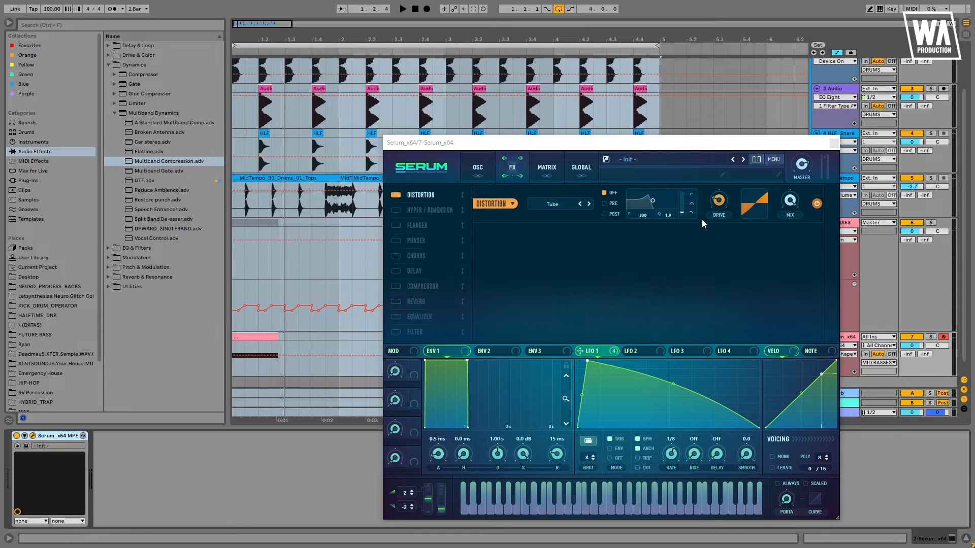
click(721, 204)
key(space)
drag(731, 179, 732, 175)
key(space)
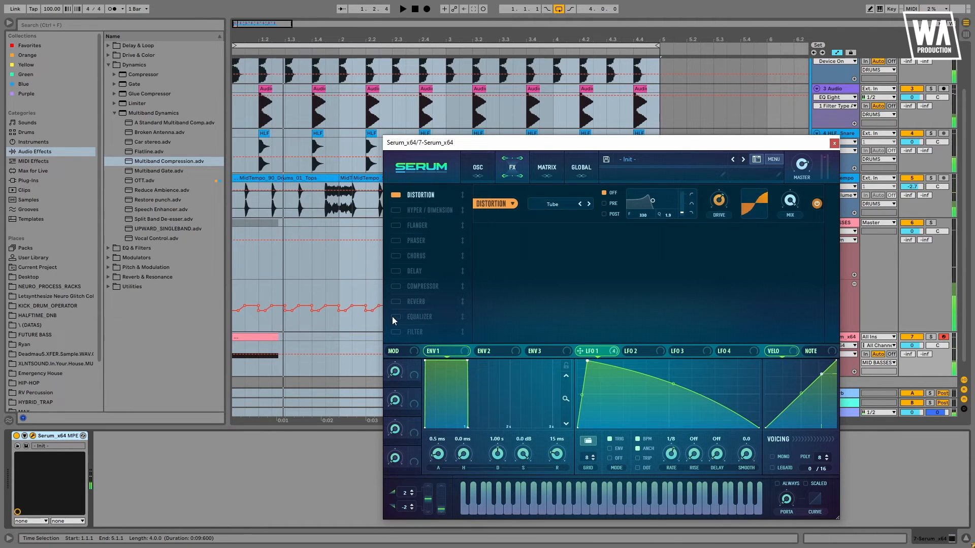
click(479, 168)
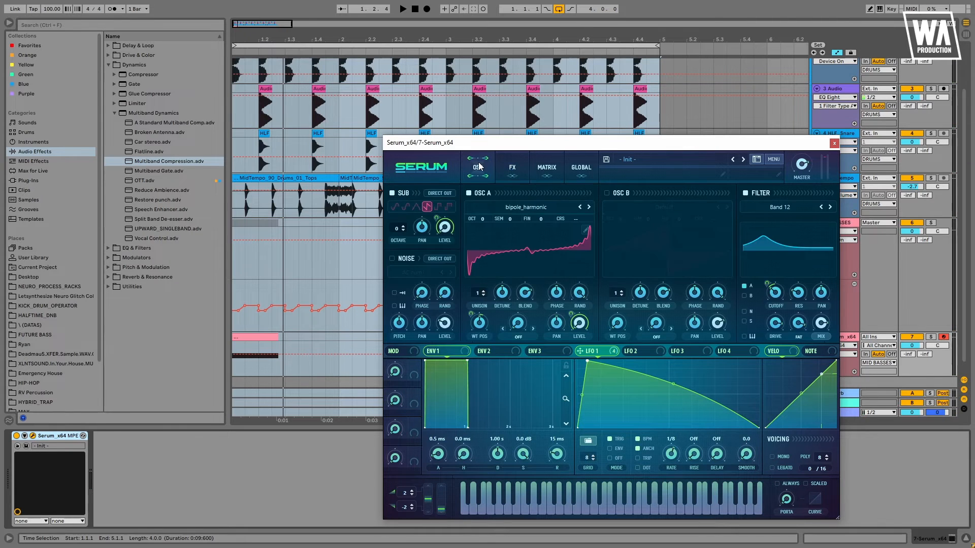
click(513, 169)
click(396, 210)
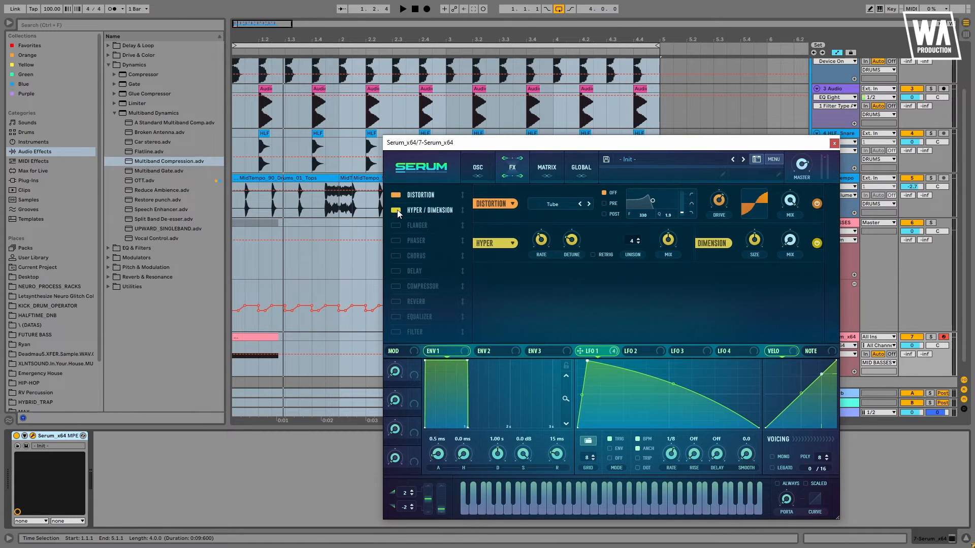
click(397, 210)
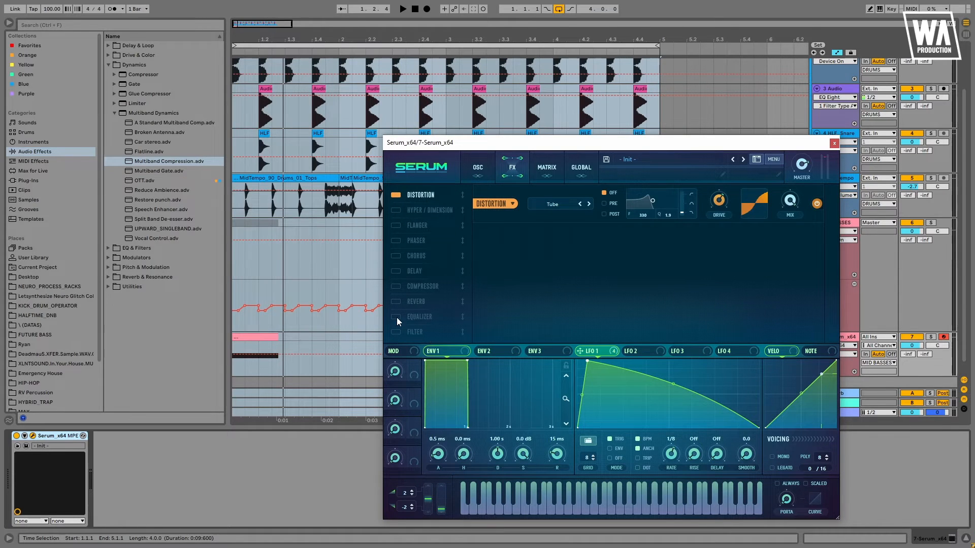
- Add a Hall reverb directly after the distortion and raise its low cut, auditioning the bass
click(396, 302)
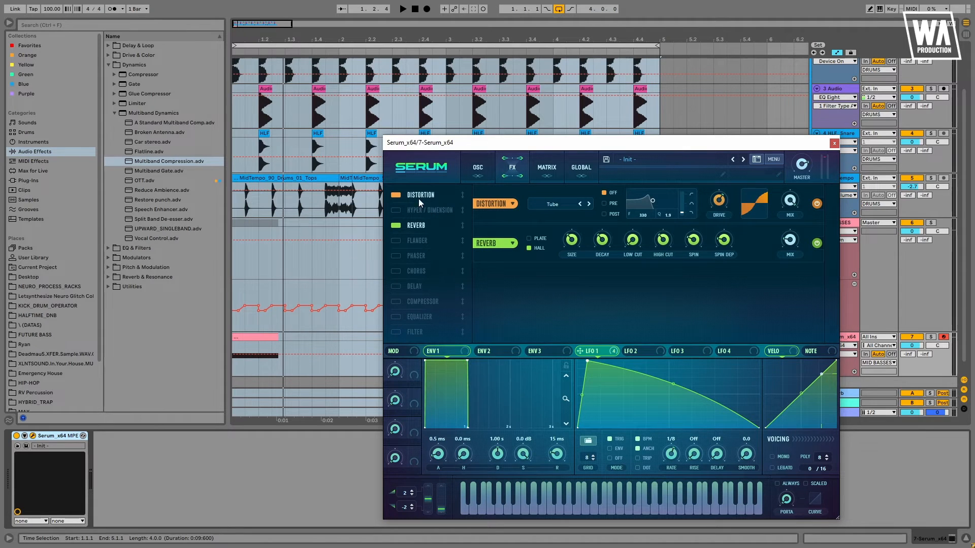
drag(422, 230, 422, 207)
mouse_move(792, 242)
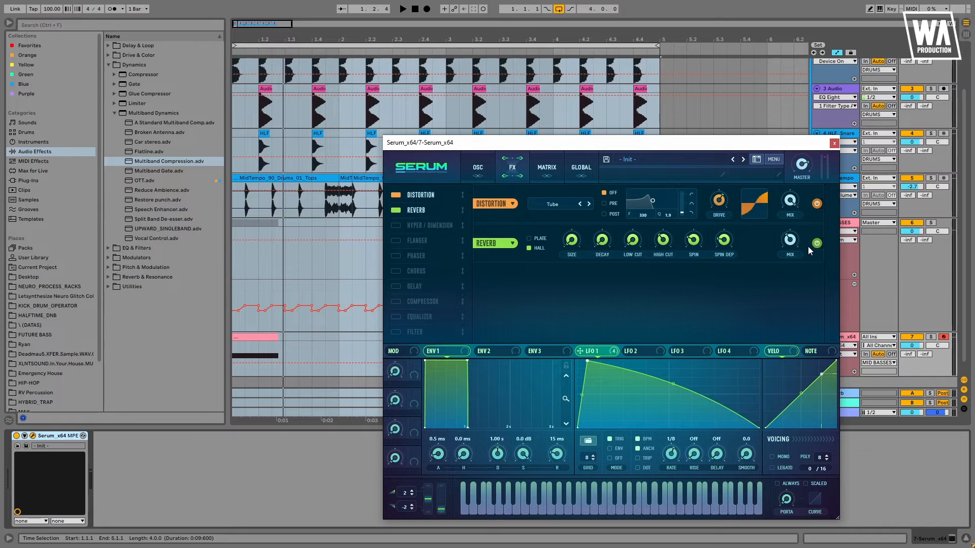
key(space)
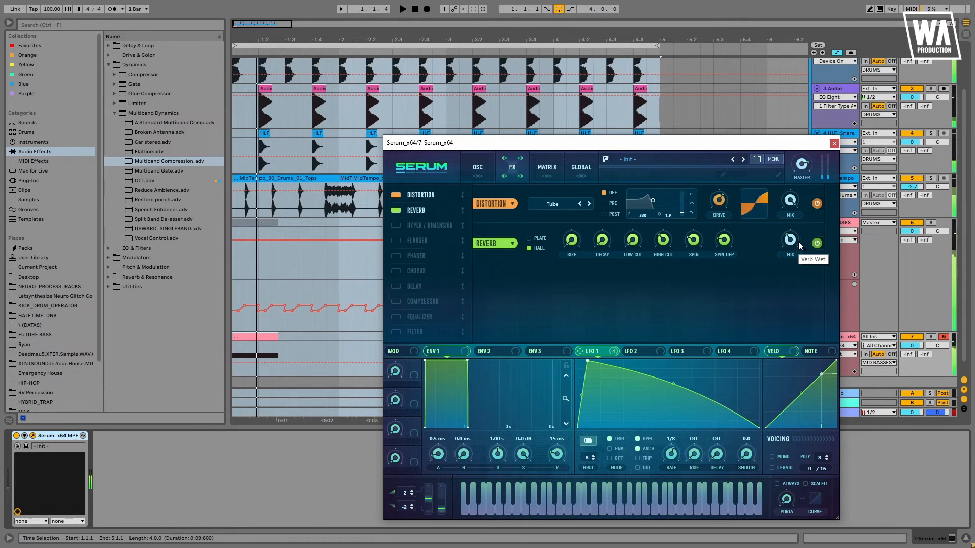
drag(630, 249, 638, 215)
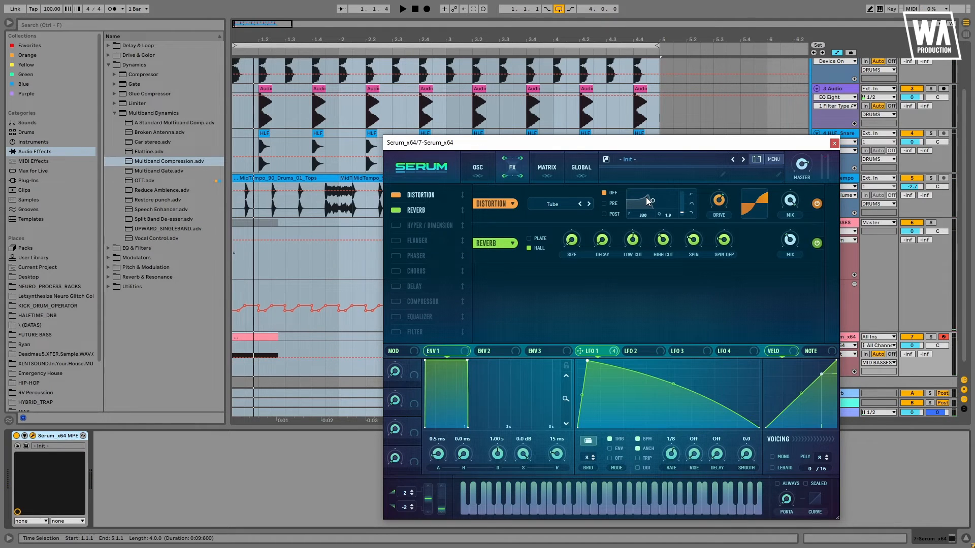
key(space)
key(space)
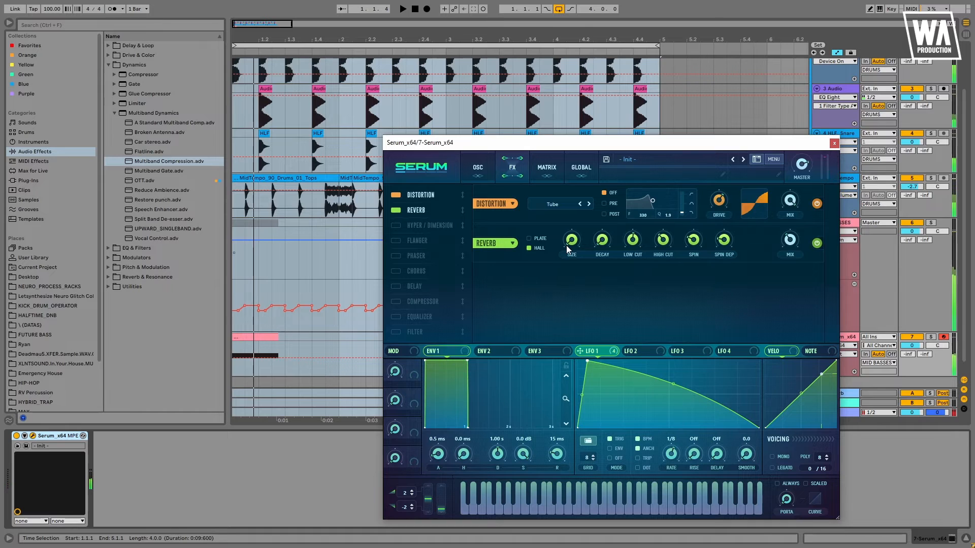
- Add a compressor after the reverb and enable its multiband mode
click(400, 303)
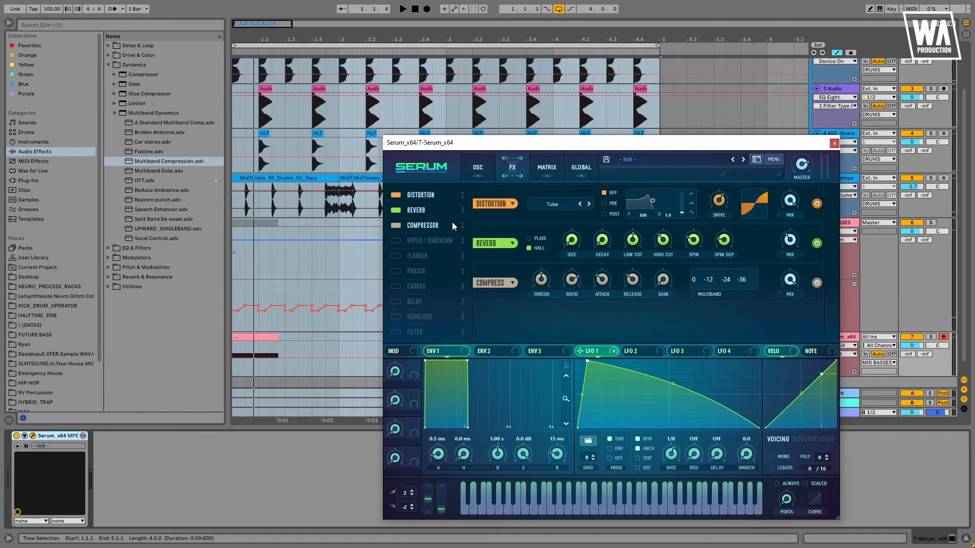
click(700, 296)
key(space)
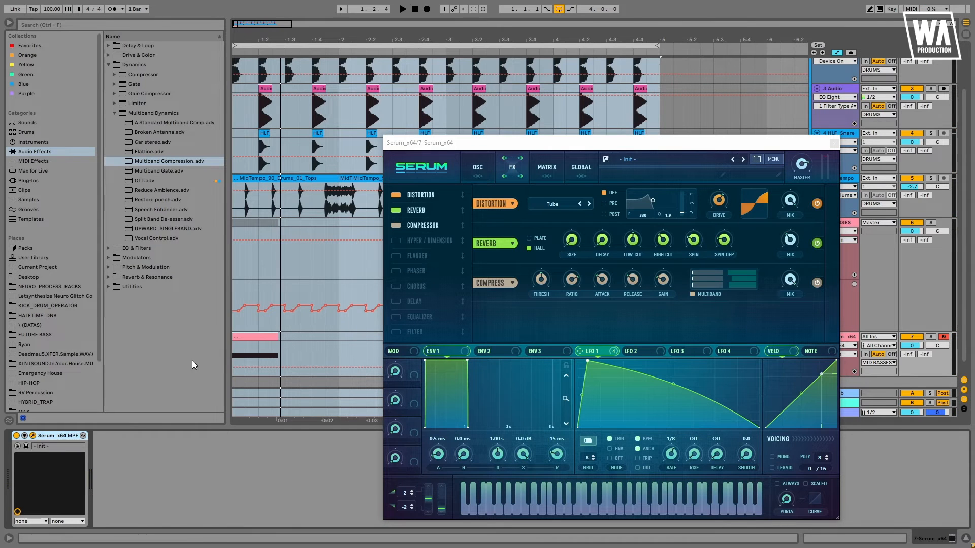
- Return to Serum's oscillator section and play the bass with the drums to audition it
key(ctrl+a)
click(476, 168)
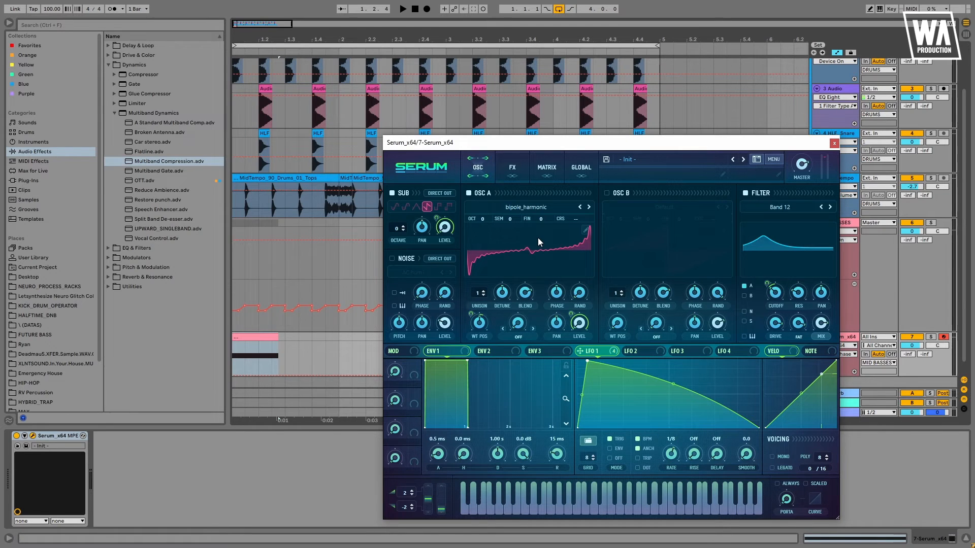
key(space)
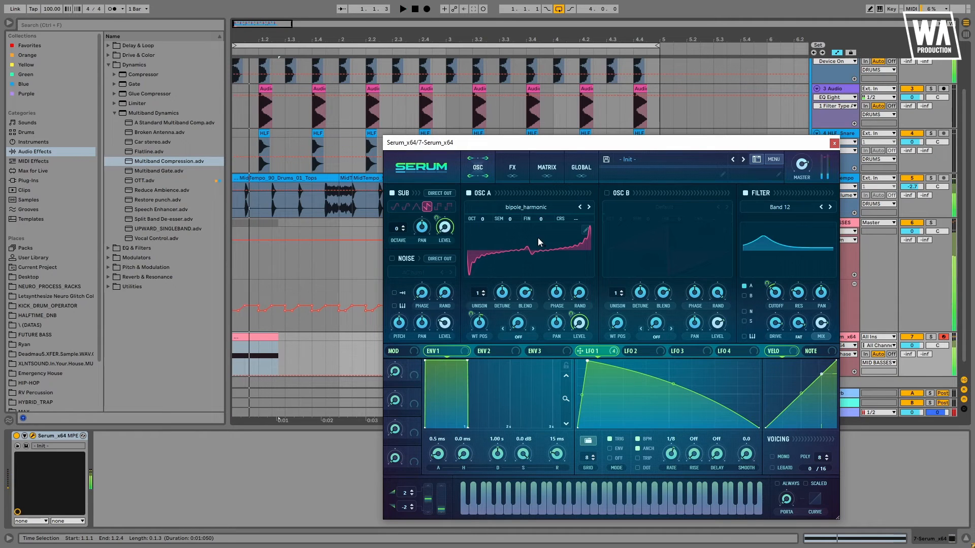
key(space)
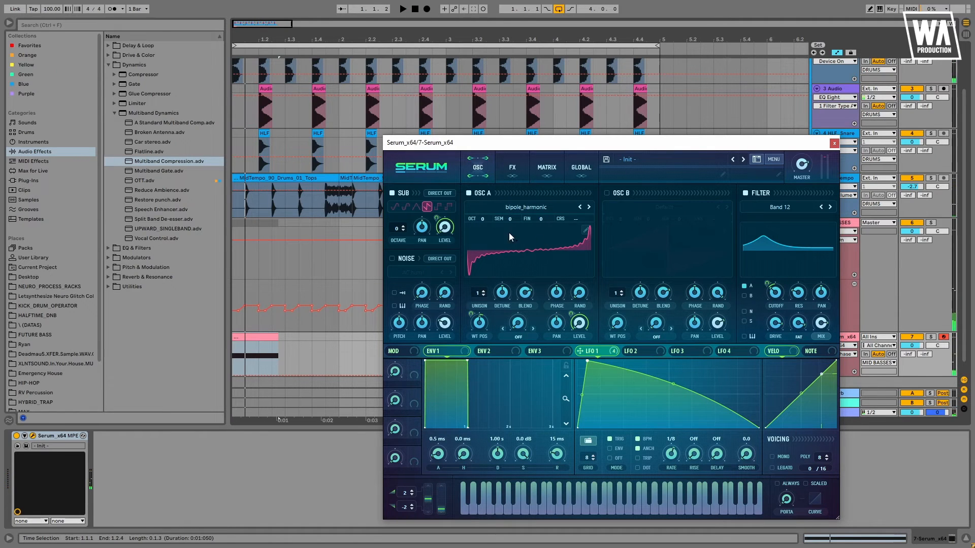
- Add an effects filter after the compressor, set to Dist.Comb 2 LP with resonance at 41%, and audition it
click(513, 171)
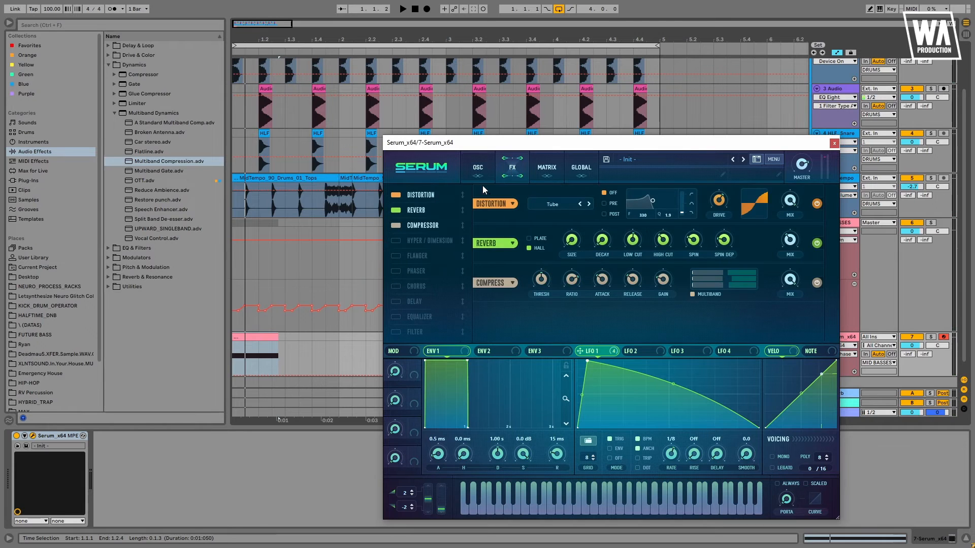
click(396, 333)
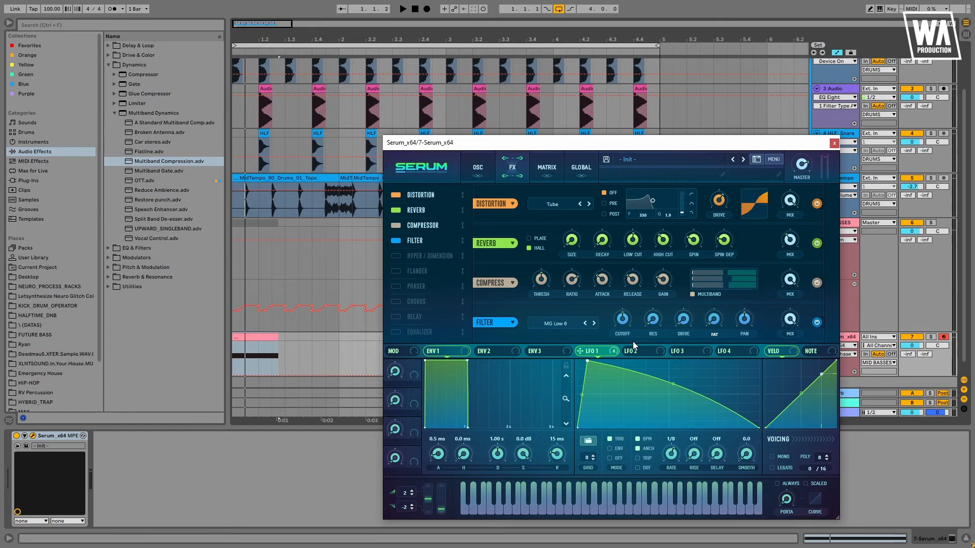
click(565, 327)
mouse_move(571, 370)
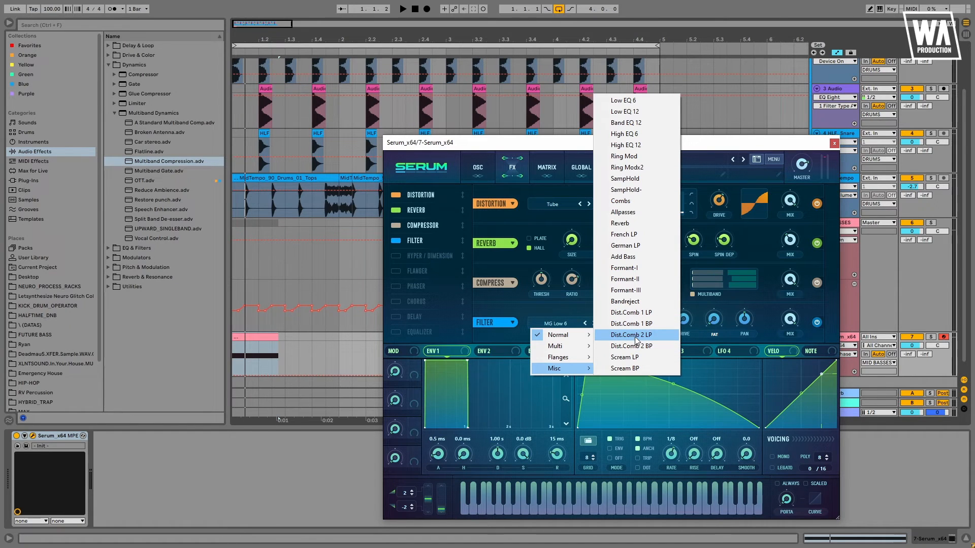
click(639, 336)
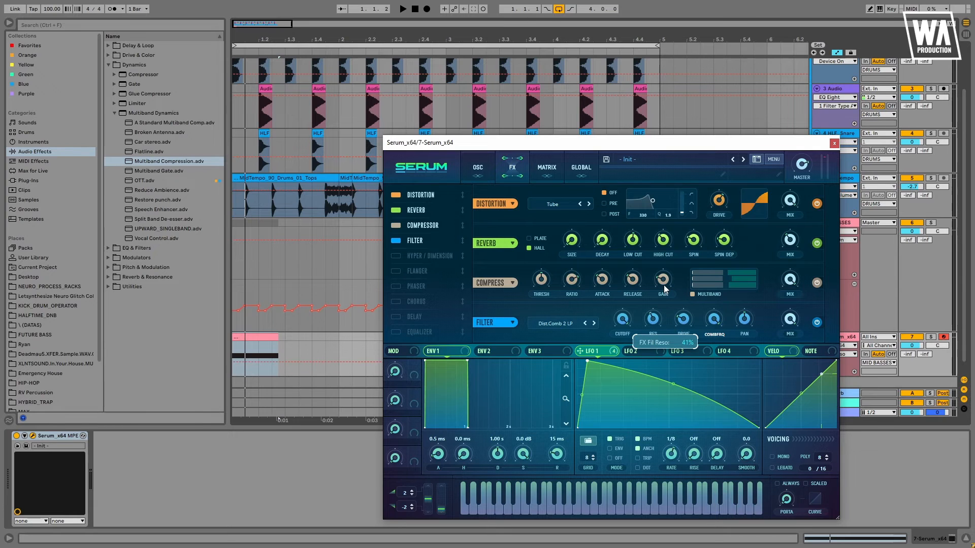
key(space)
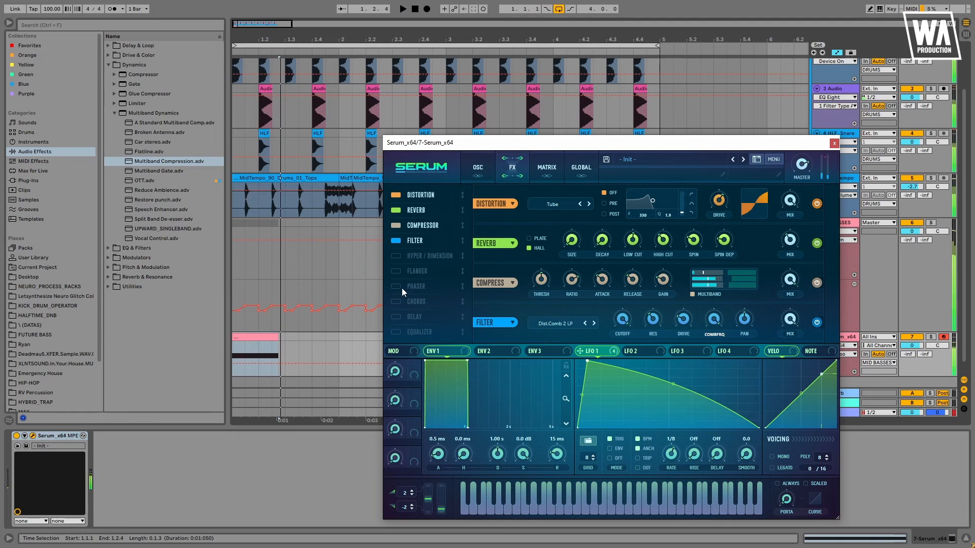
- Add an equalizer after the filter and boost its low band gain during playback
click(398, 332)
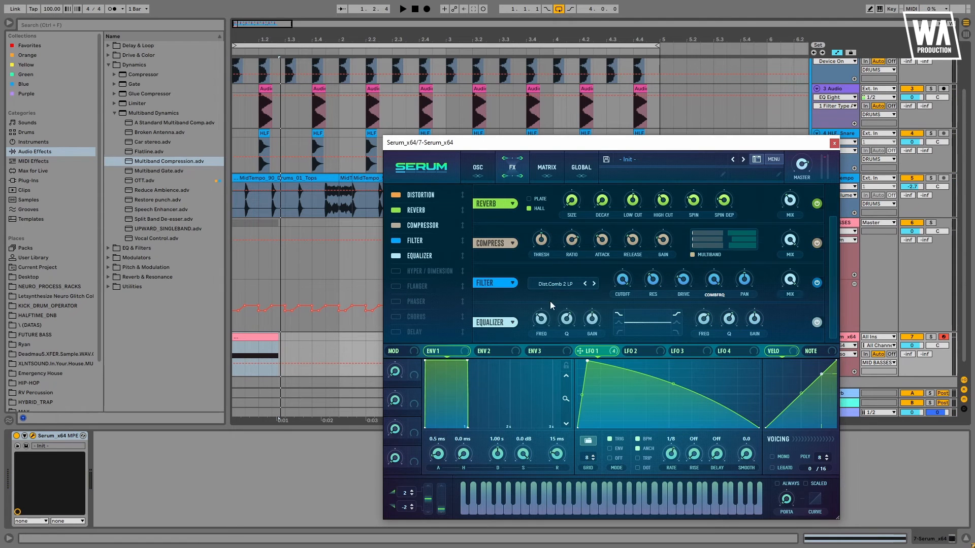
drag(592, 319, 592, 311)
key(space)
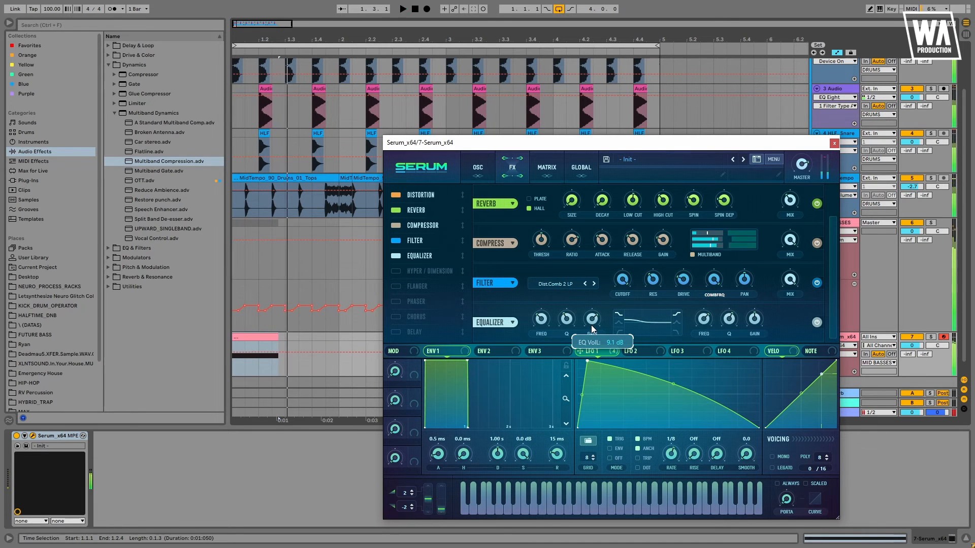
drag(592, 326, 594, 314)
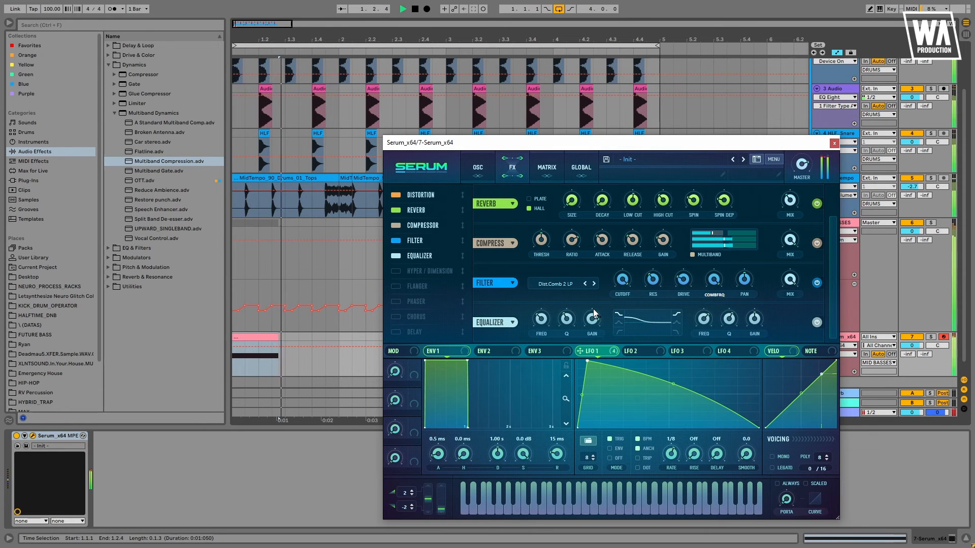
key(space)
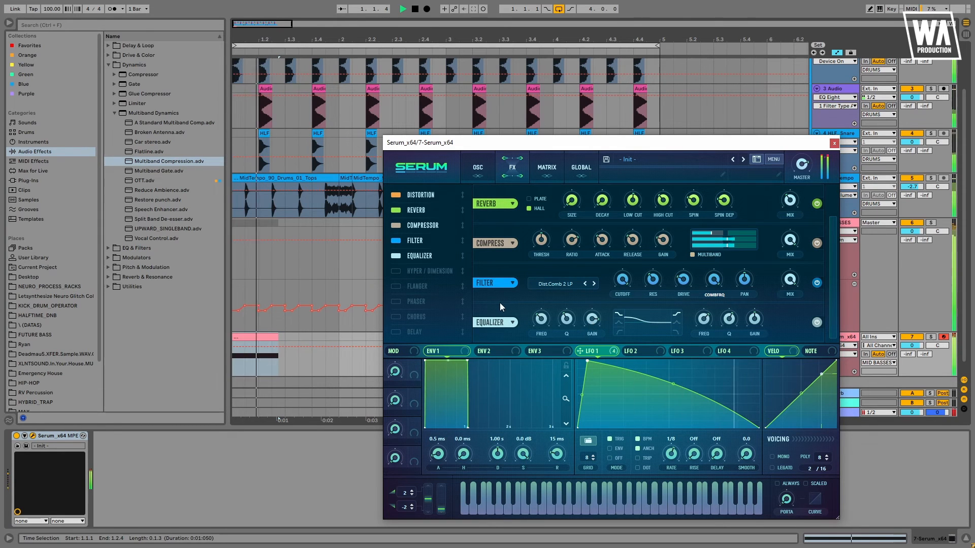
- Add the Hyper / Dimension effect at the end of the chain and audition the bass
click(395, 272)
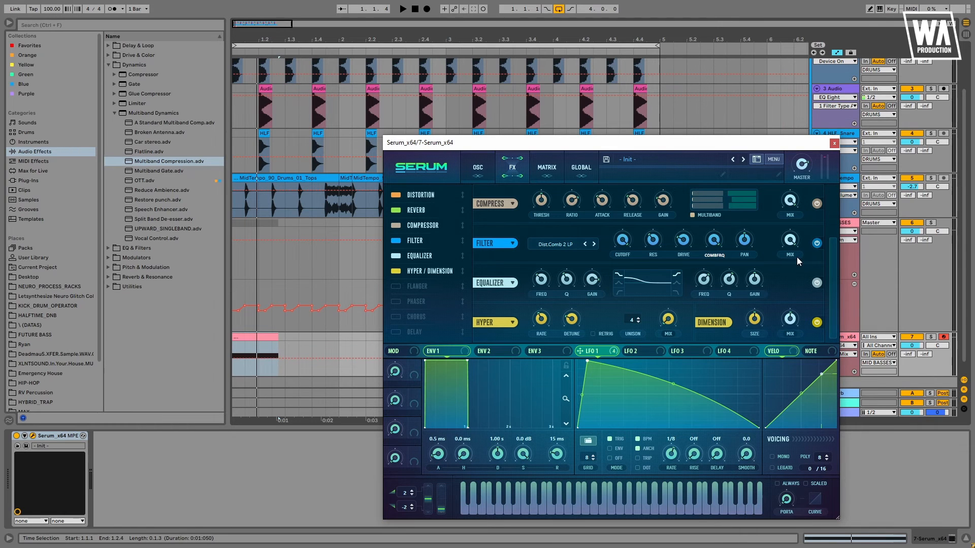
key(space)
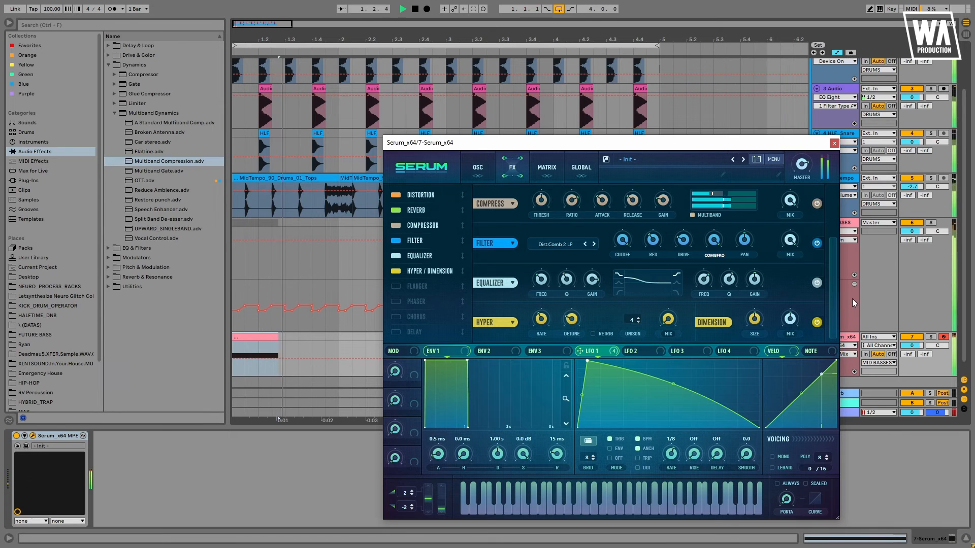
key(space)
- Hide the plugin window and lower the first Utility gain dip on the MID BASSES group to its minimum
key(ctrl+alt+p)
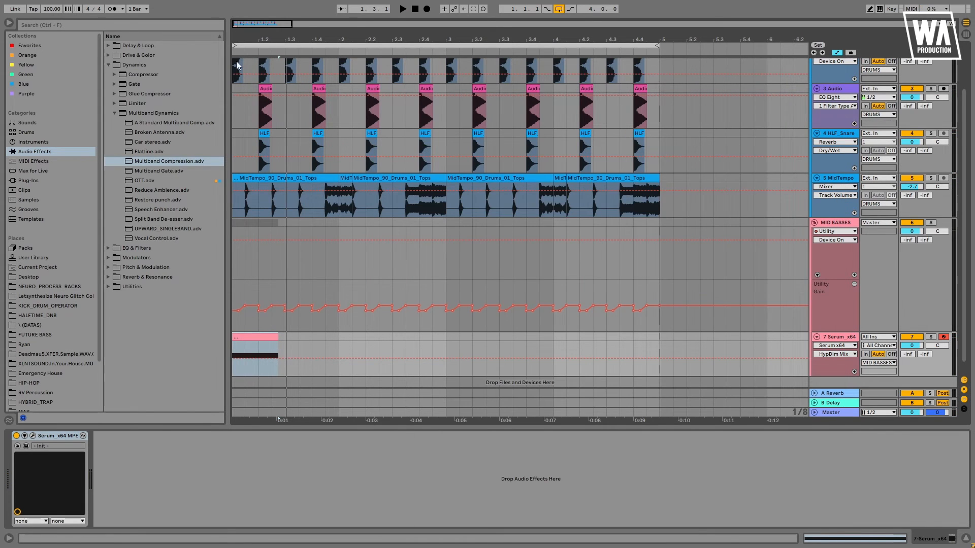
scroll(237, 65, up, 5)
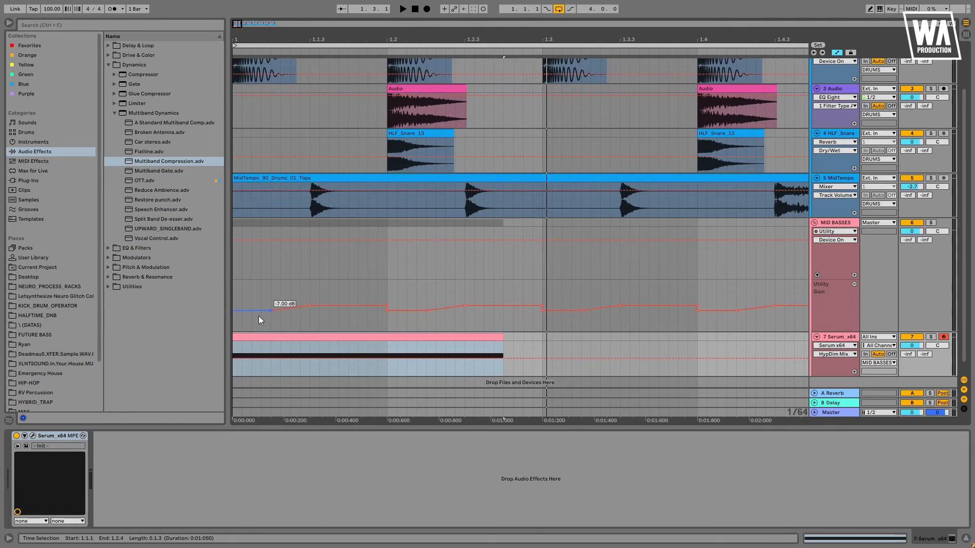
drag(259, 320, 259, 326)
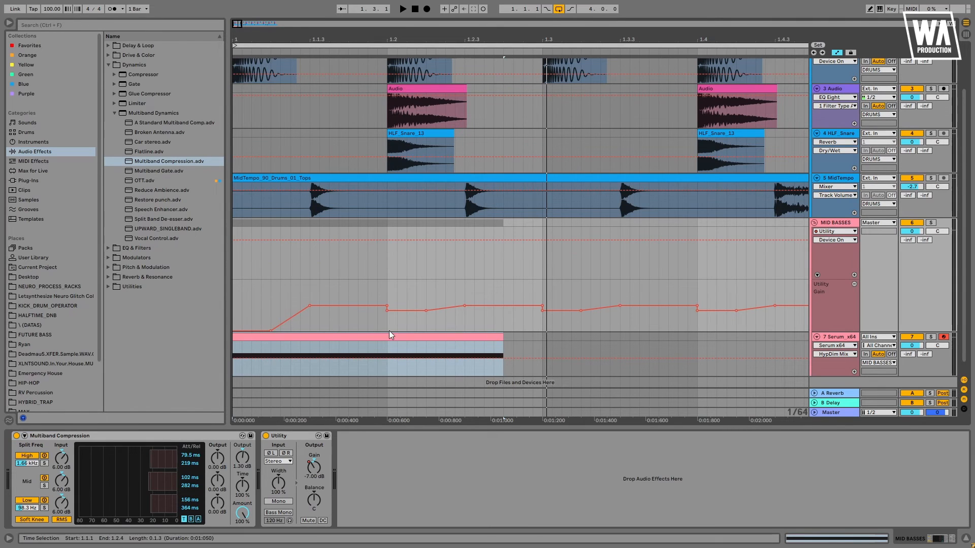
- Duplicate the first beat's Utility gain automation across every beat up to 5.1.1, and play the result from the start
drag(389, 326, 218, 318)
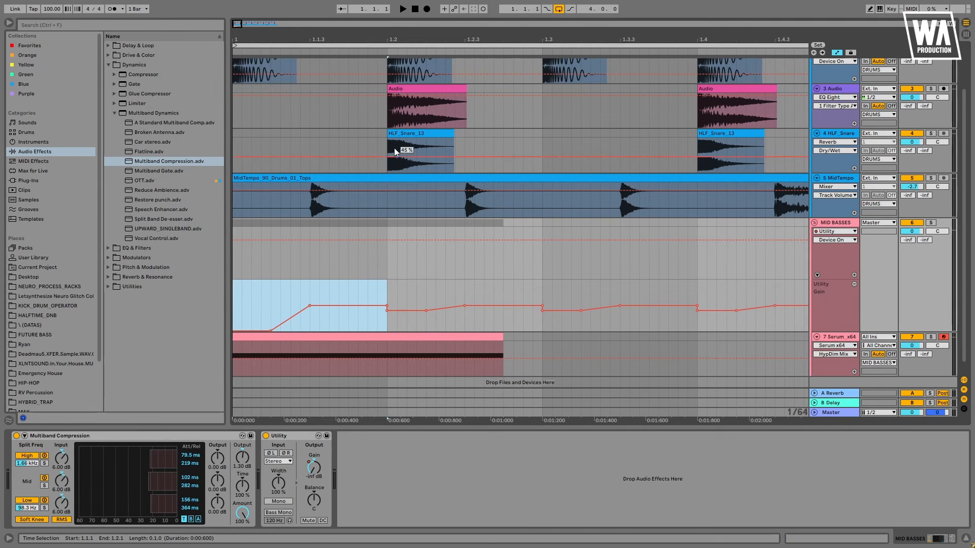
drag(254, 40, 263, 279)
key(ctrl+d)
key(ctrl+d)
key(ctrl+d)
key(ctrl+d)
key(ctrl+d)
key(ctrl+d)
key(ctrl+d)
key(ctrl+d)
key(ctrl+d)
key(ctrl+d)
key(ctrl+d)
key(ctrl+d)
key(ctrl+d)
key(ctrl+d)
key(ctrl+d)
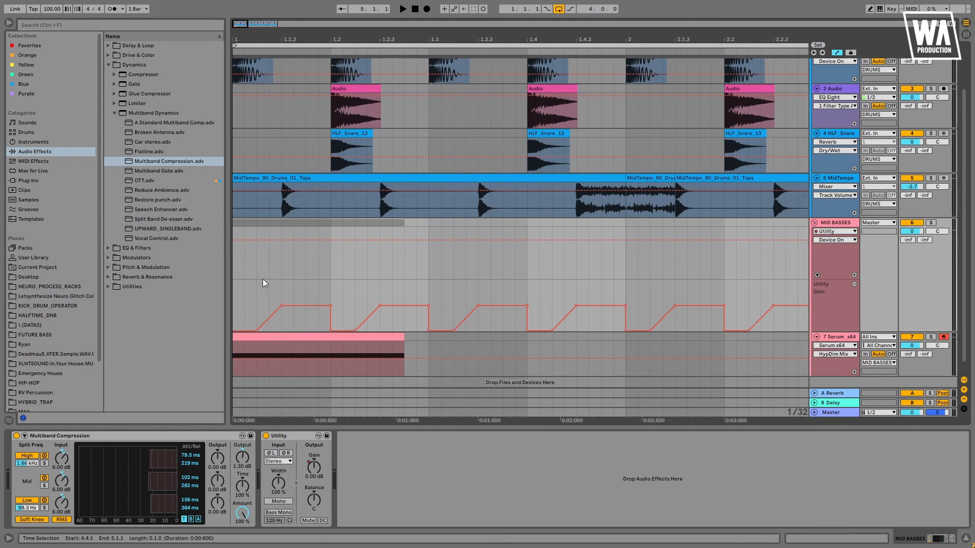
click(242, 300)
key(space)
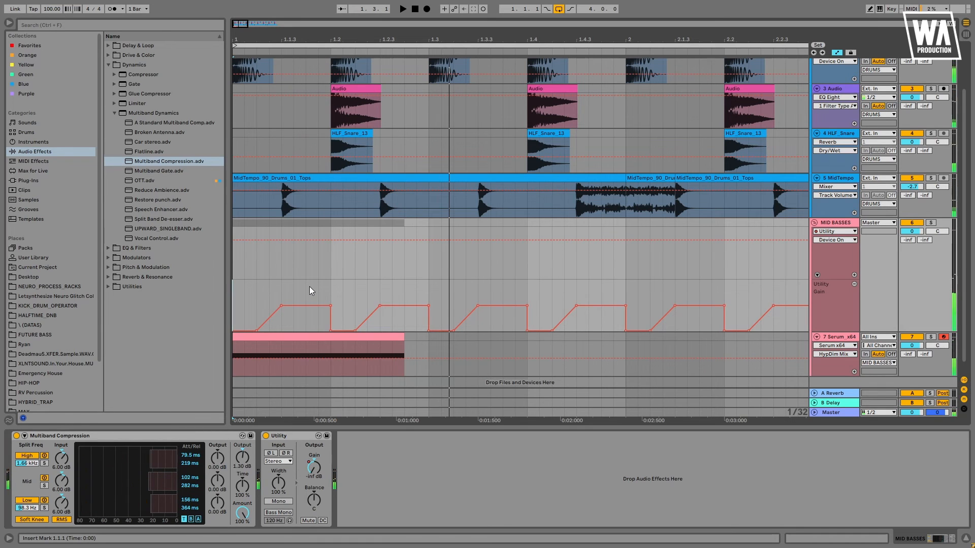
- Add the Pedal effect after Serum on the Serum_x64 track
click(108, 65)
click(108, 54)
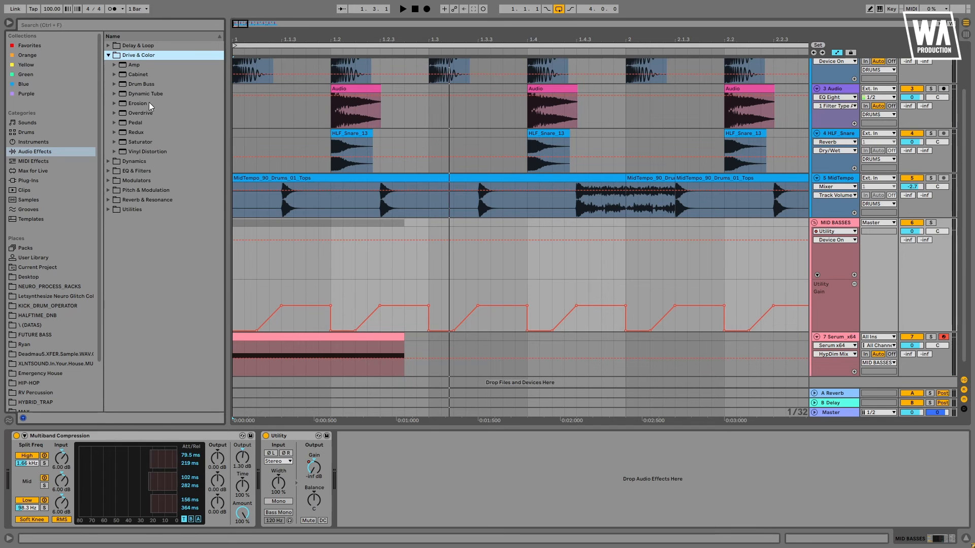
click(133, 123)
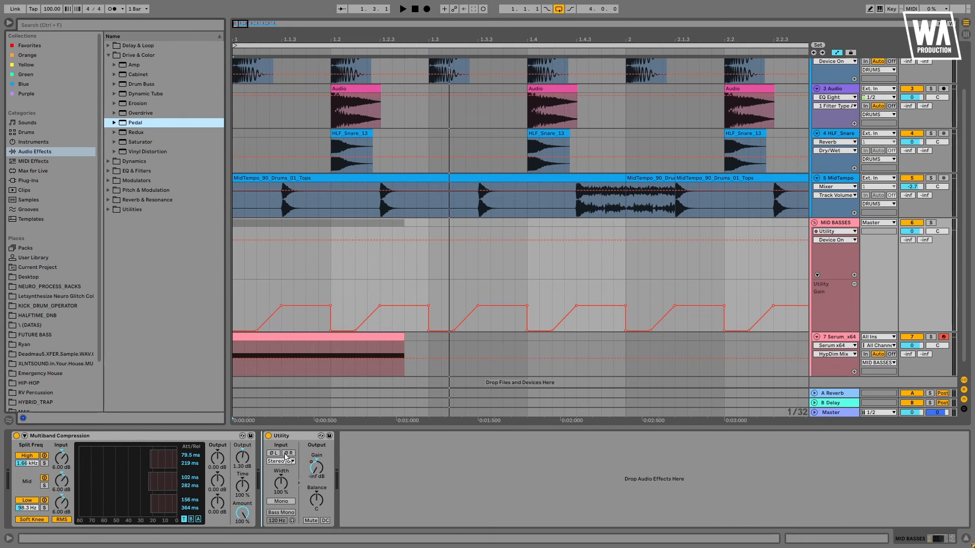
click(843, 339)
click(121, 435)
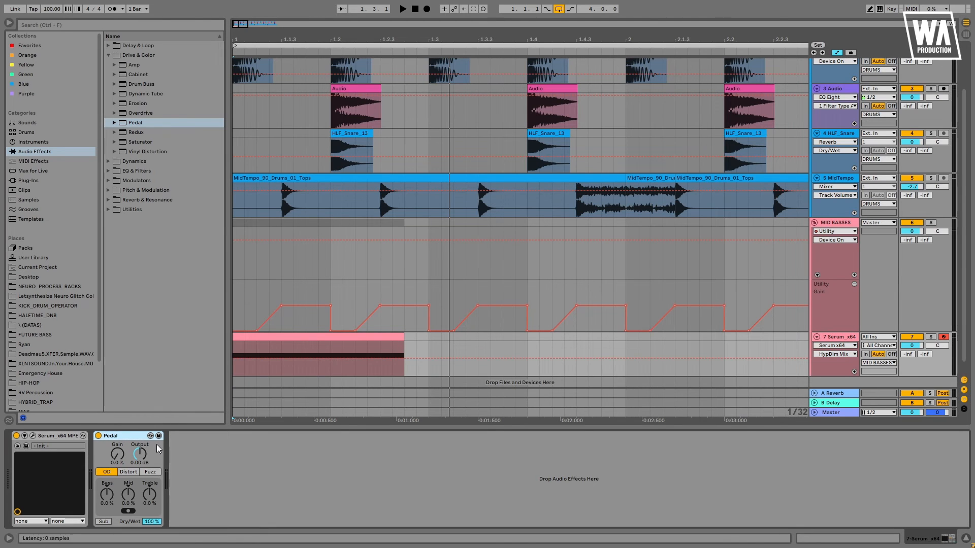
- Switch the Pedal to Fuzz, set its Dry/Wet to 51%, enable Sub, and audition the bass
click(151, 471)
key(space)
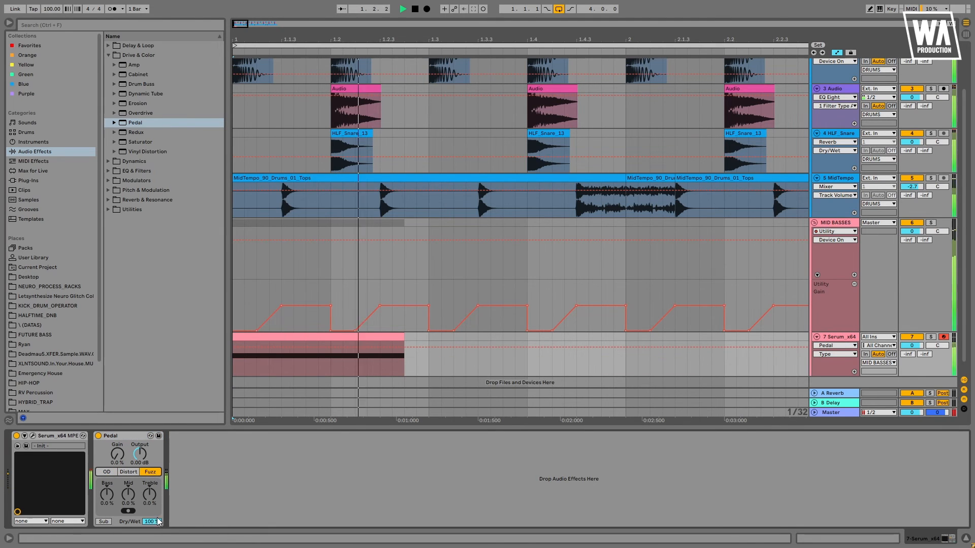
drag(154, 523, 154, 547)
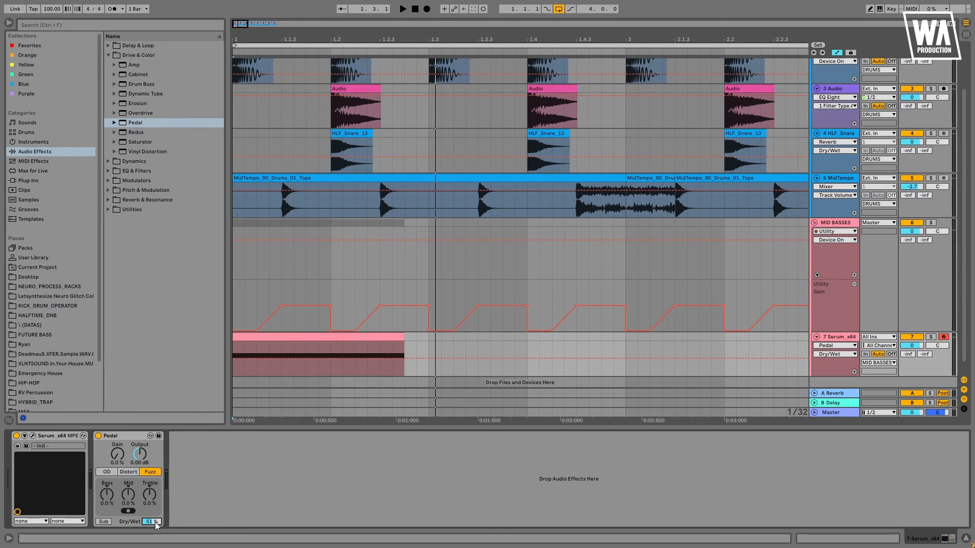
click(108, 522)
key(space)
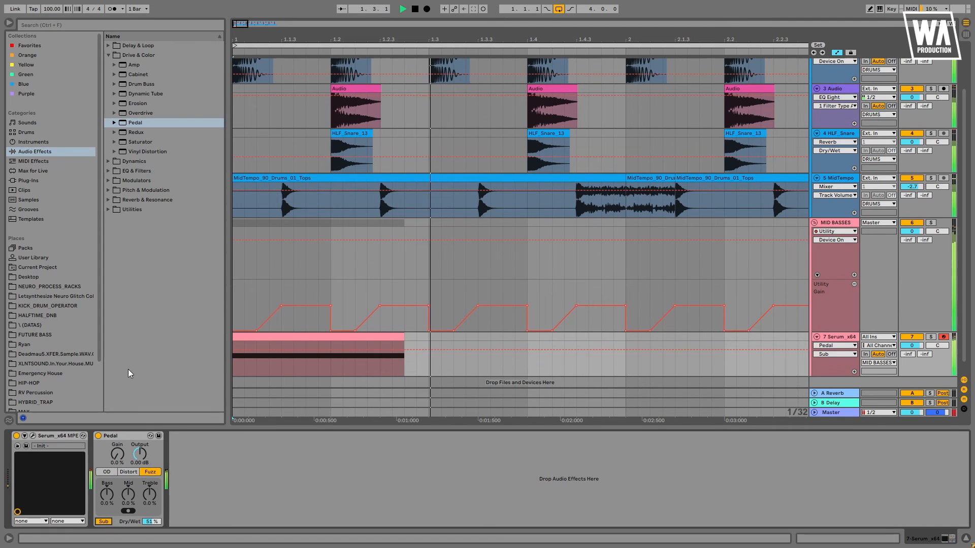
key(space)
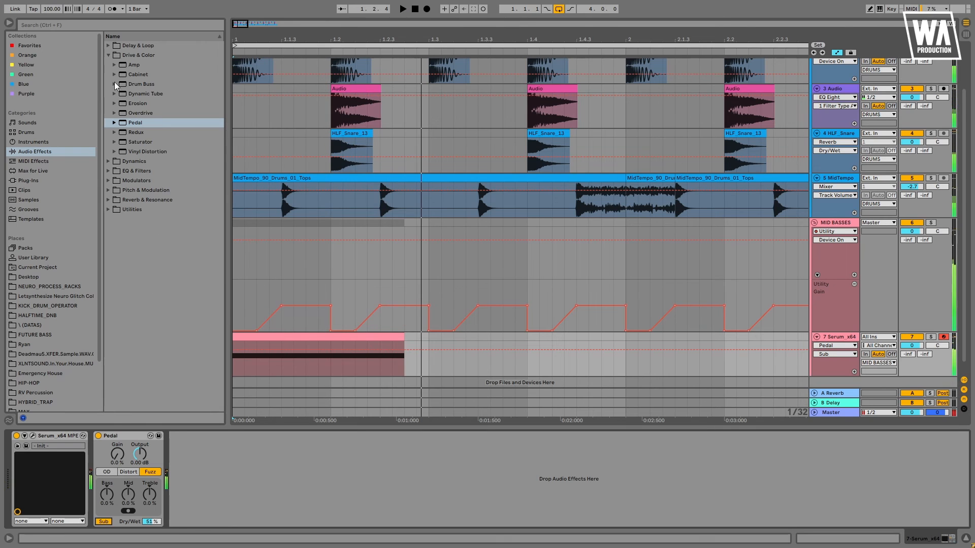
- Add the OTT multiband compressor preset after the Pedal and lower its master output to 7.90 dB during playback
click(114, 57)
click(109, 55)
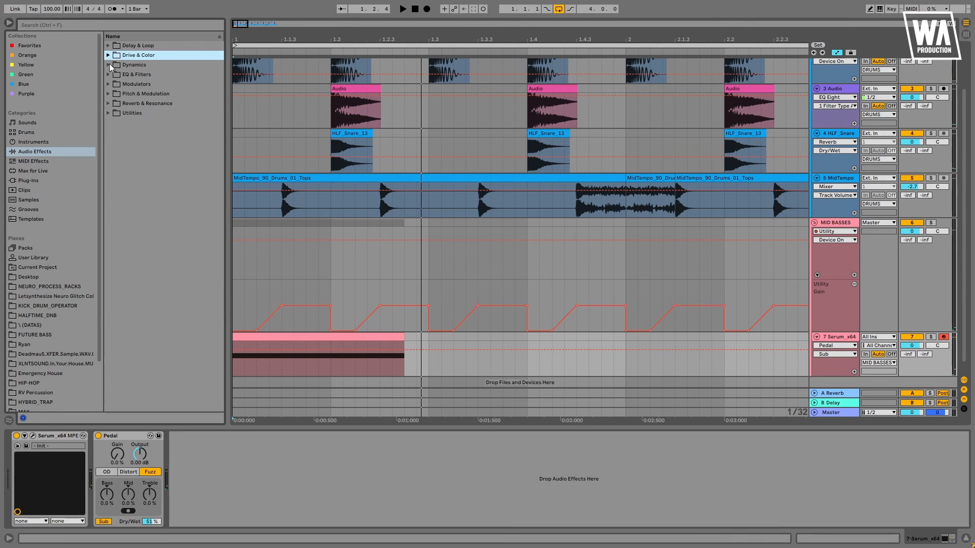
click(107, 66)
drag(140, 185, 207, 473)
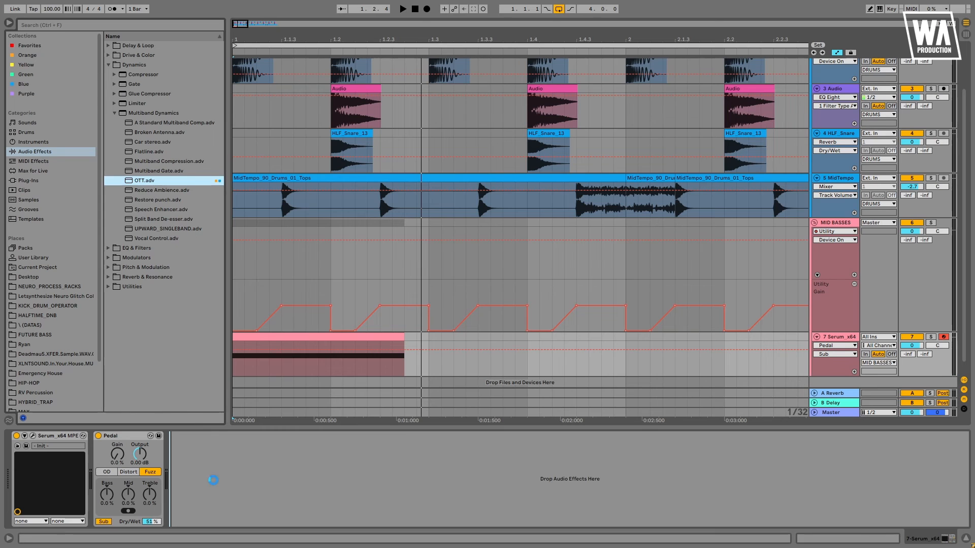
drag(399, 463, 399, 474)
key(space)
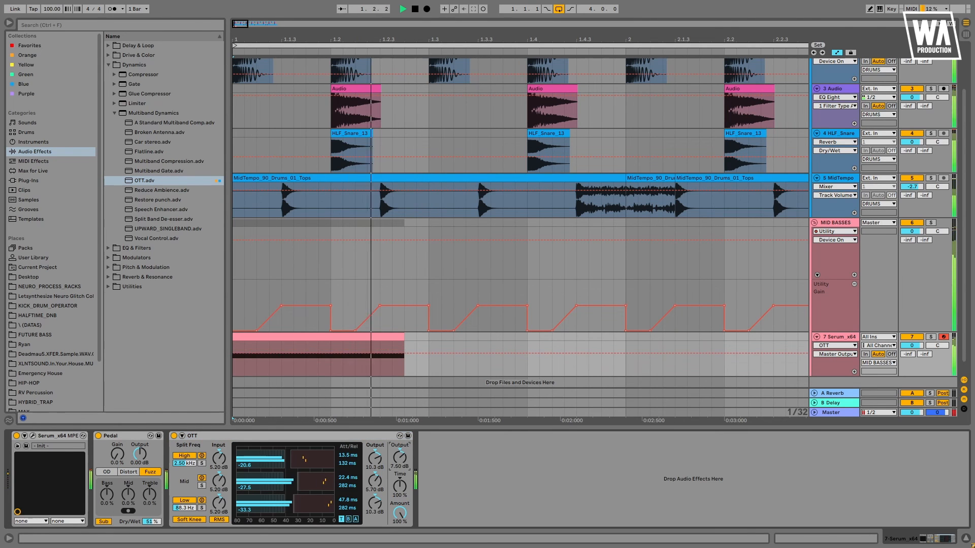
key(space)
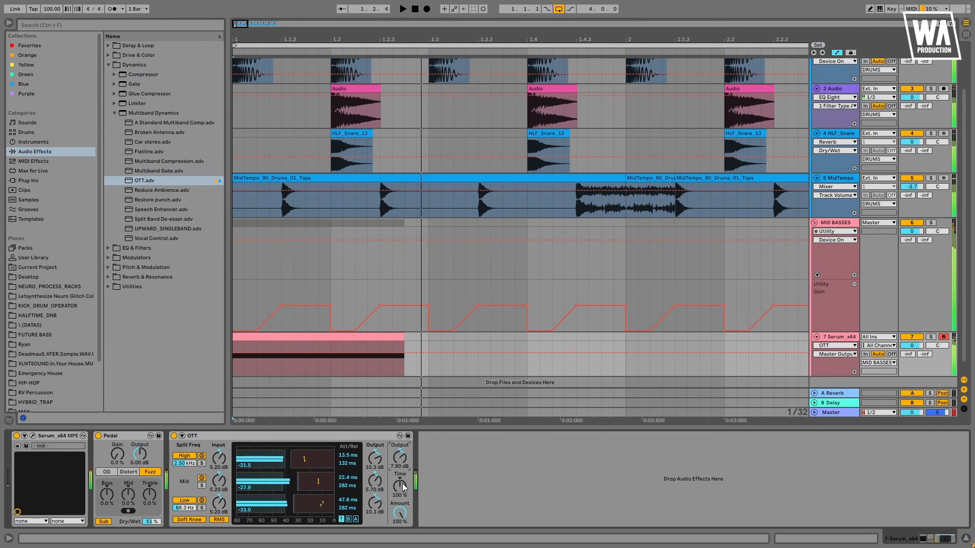
- Audition the OTT Time amount at 1000%, 100% and its low extreme, and settle on 1000%
drag(402, 486, 402, 457)
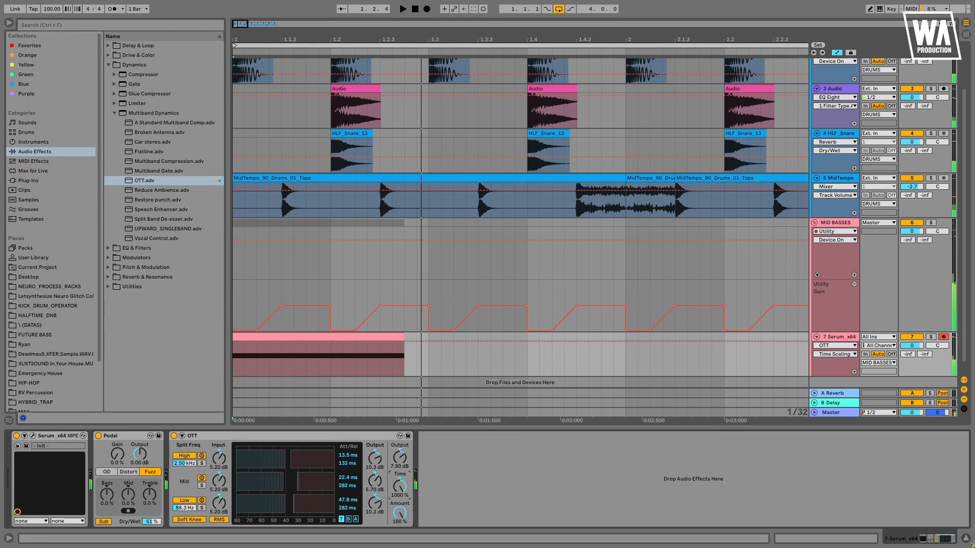
click(361, 436)
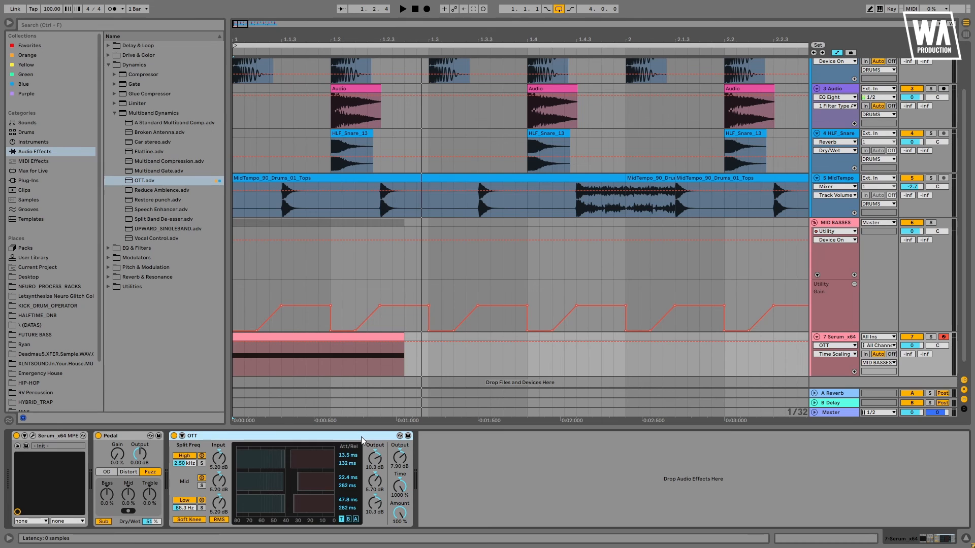
key(space)
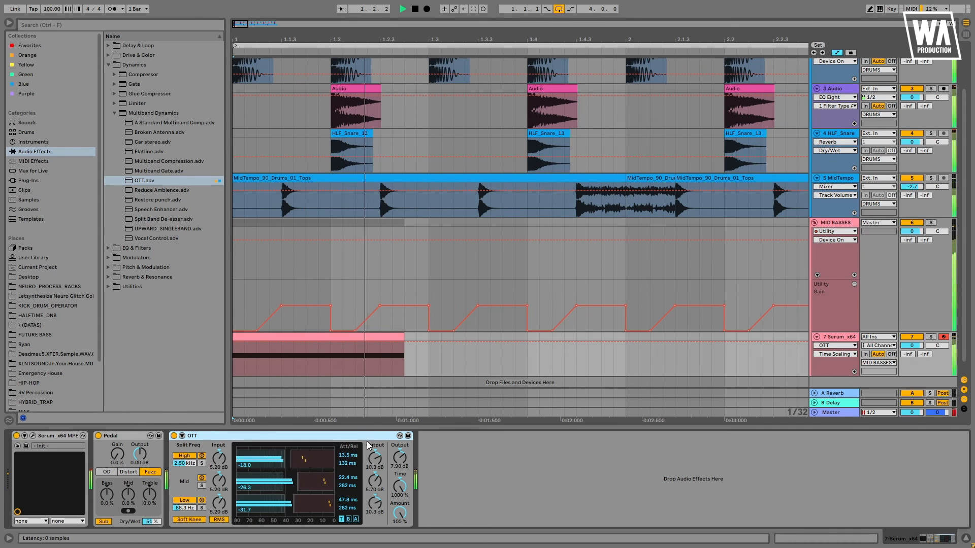
double_click(402, 486)
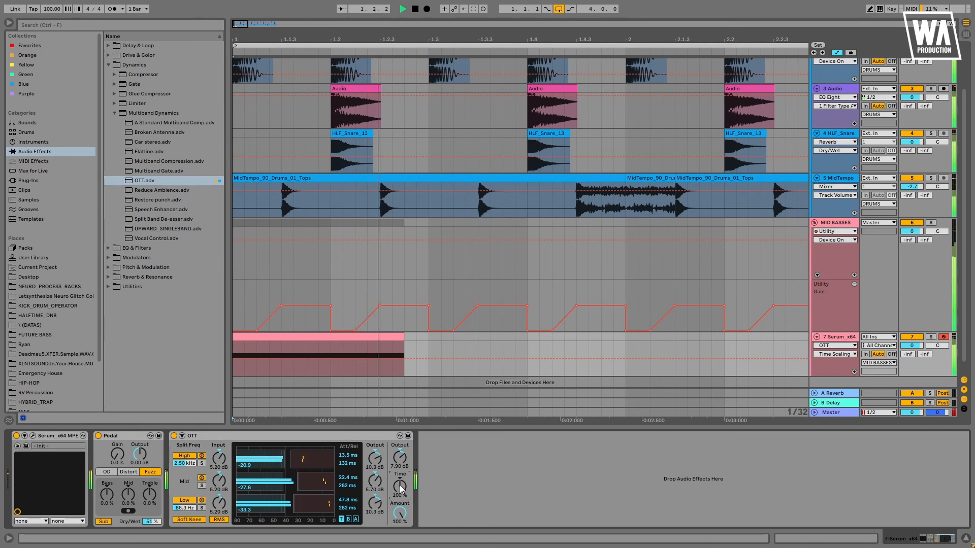
key(space)
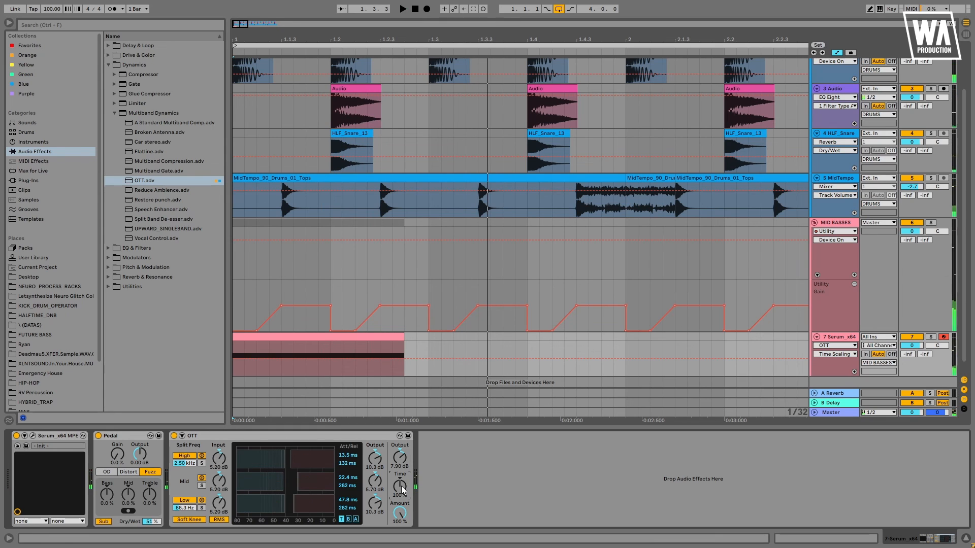
drag(401, 486, 401, 491)
key(space)
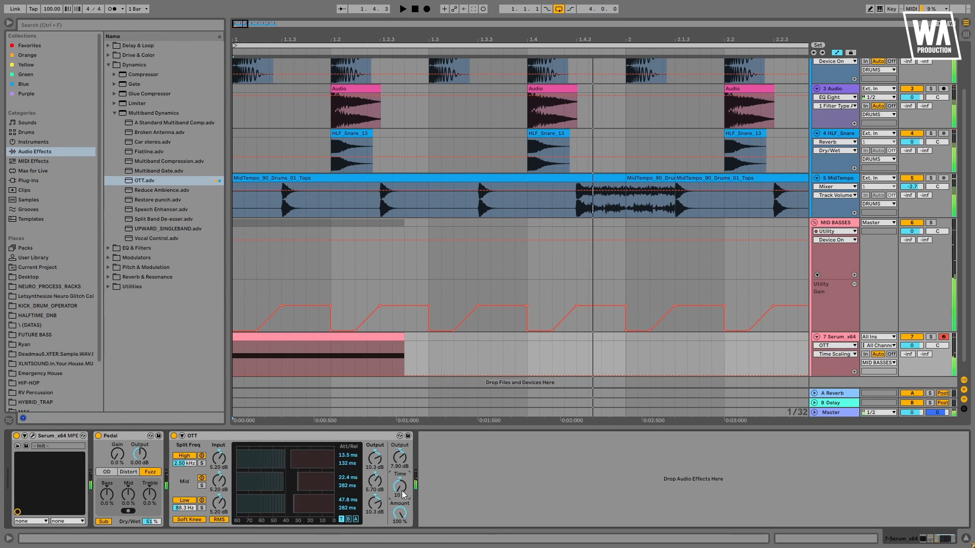
drag(402, 482, 406, 484)
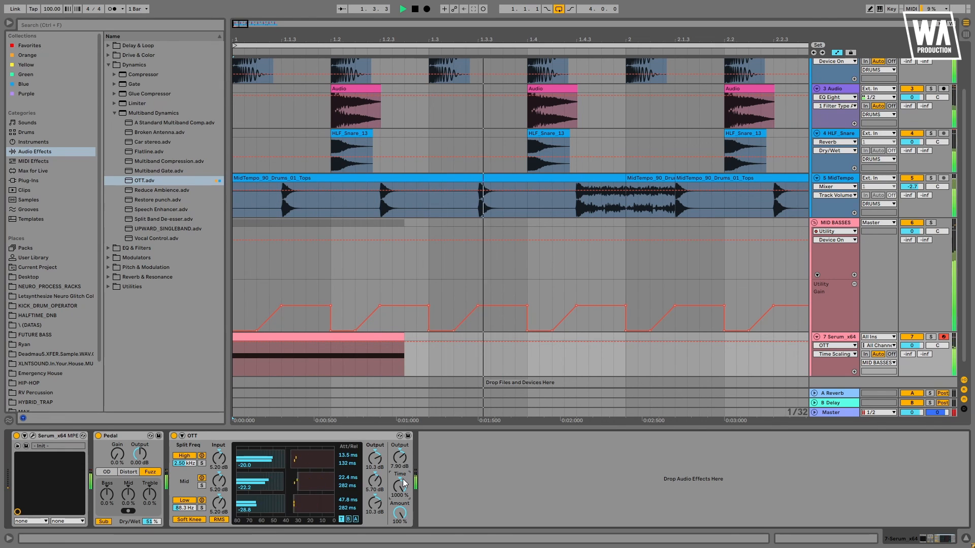
key(space)
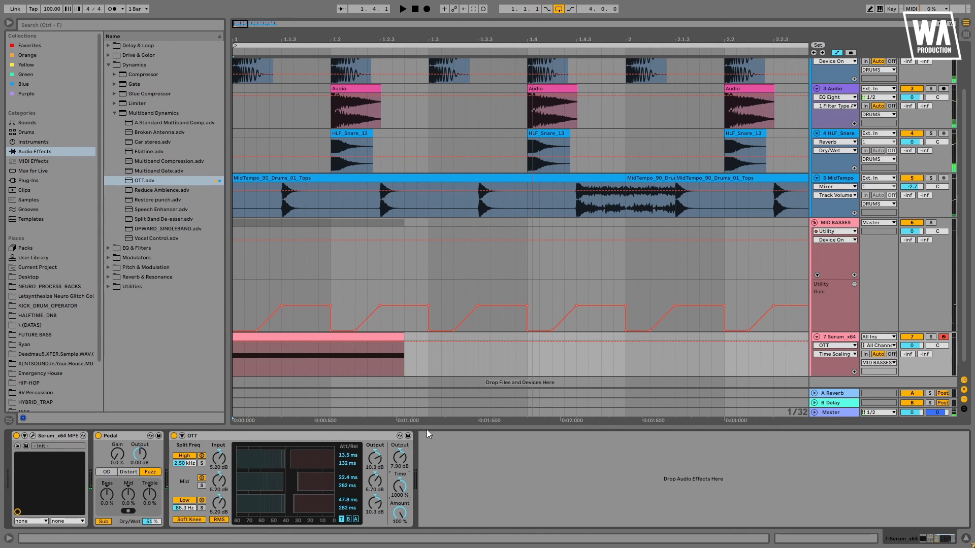
- Add an EQ Eight after OTT and play the loop through it
click(108, 65)
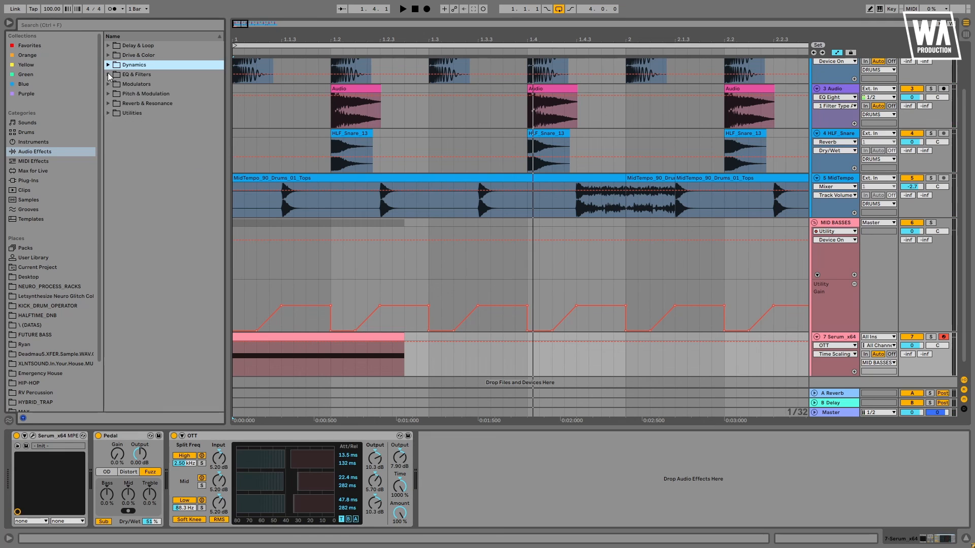
click(109, 74)
drag(126, 105, 452, 470)
key(space)
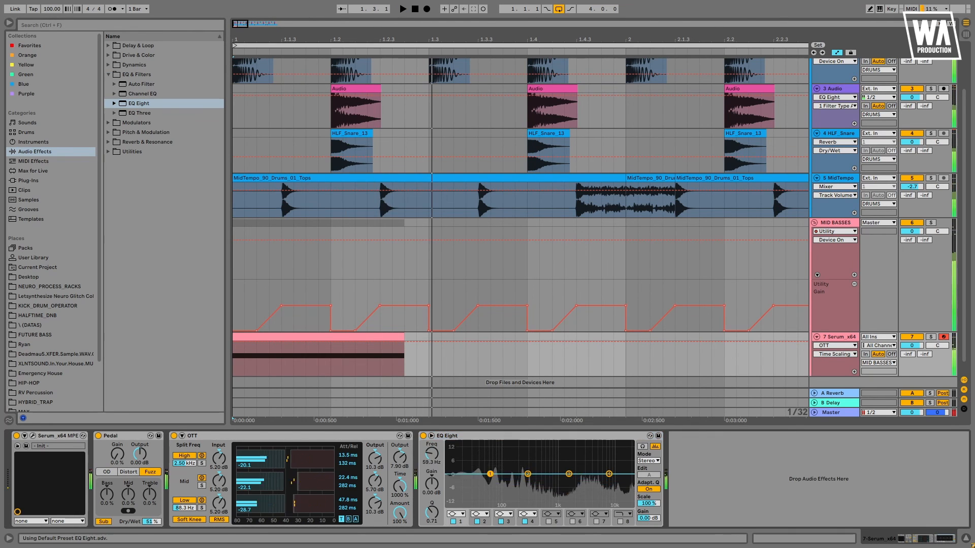
- Make EQ Eight band 1 a steep low-cut just above 100 Hz, dip band 2 slightly, and nudge band 4 to 9.58 kHz
click(457, 514)
click(459, 456)
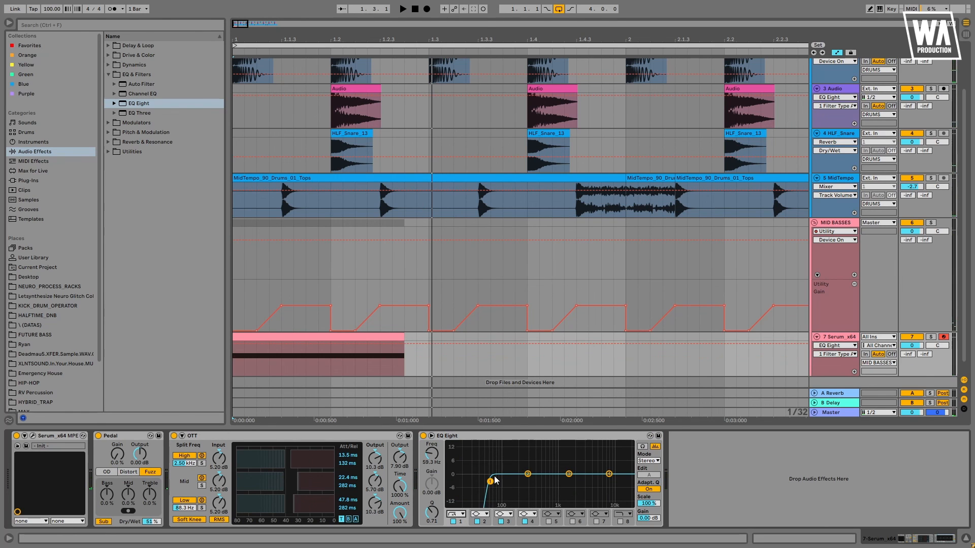
drag(490, 474, 524, 479)
drag(608, 473, 612, 473)
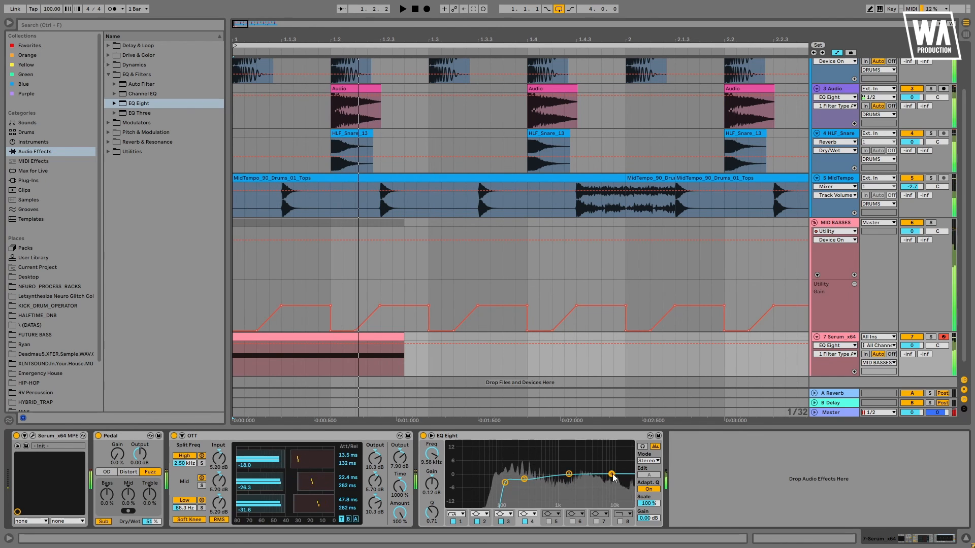
key(space)
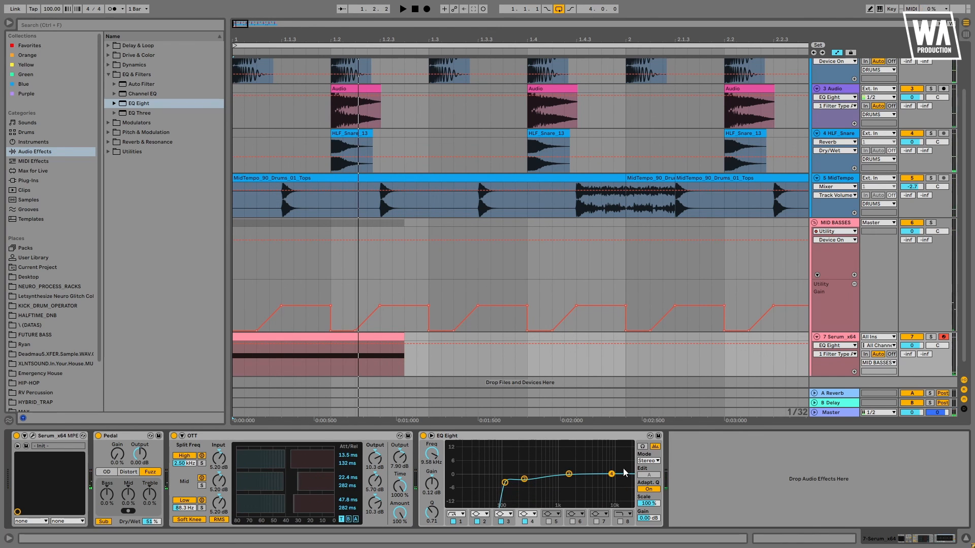
- Change EQ Eight band 4 to a gentle high-cut at 10.9 kHz with a Q of 0.69, and audition the bass
click(533, 515)
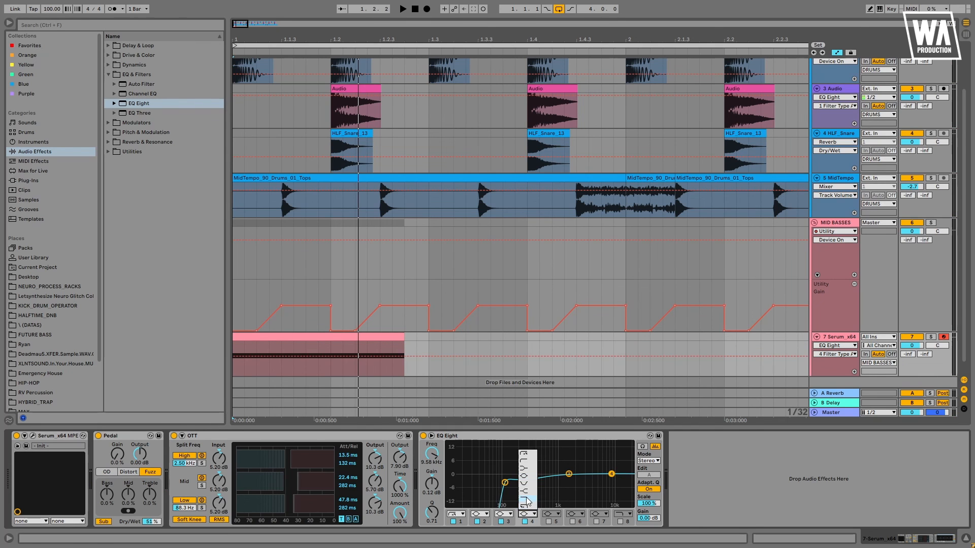
click(528, 501)
key(space)
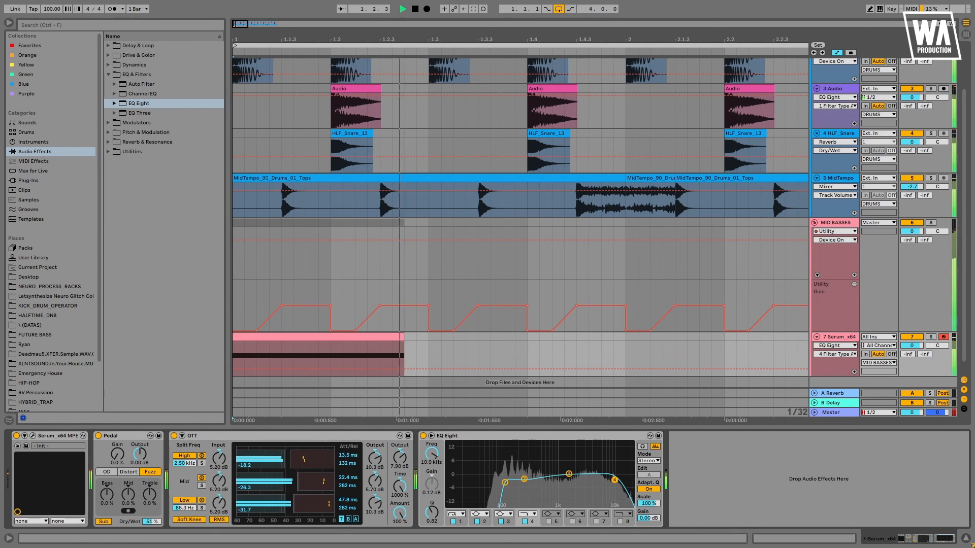
key(space)
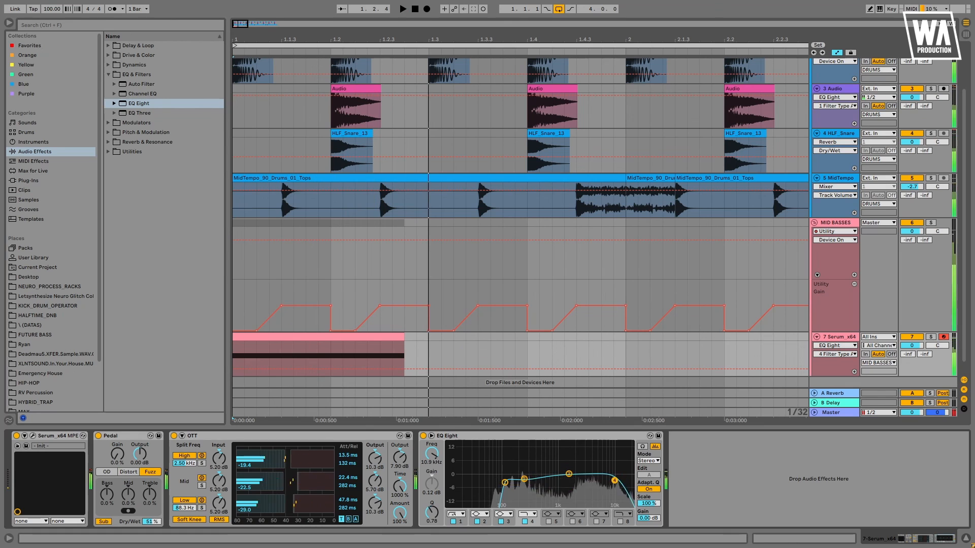
key(space)
key(space)
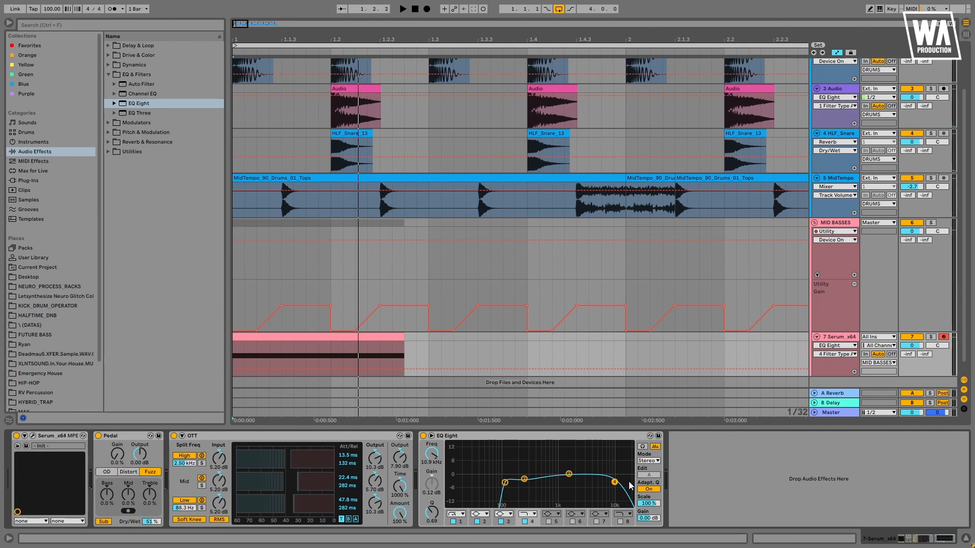
scroll(457, 251, down, 1)
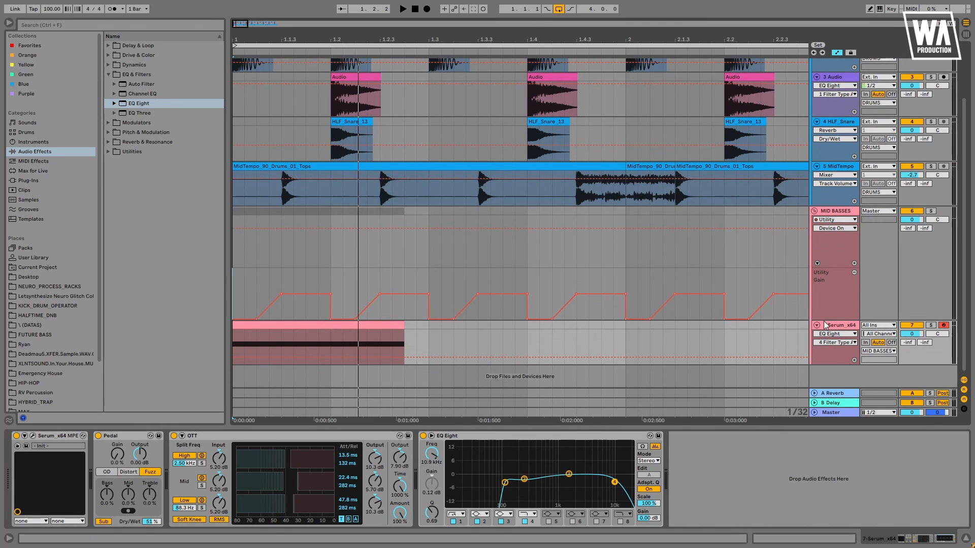